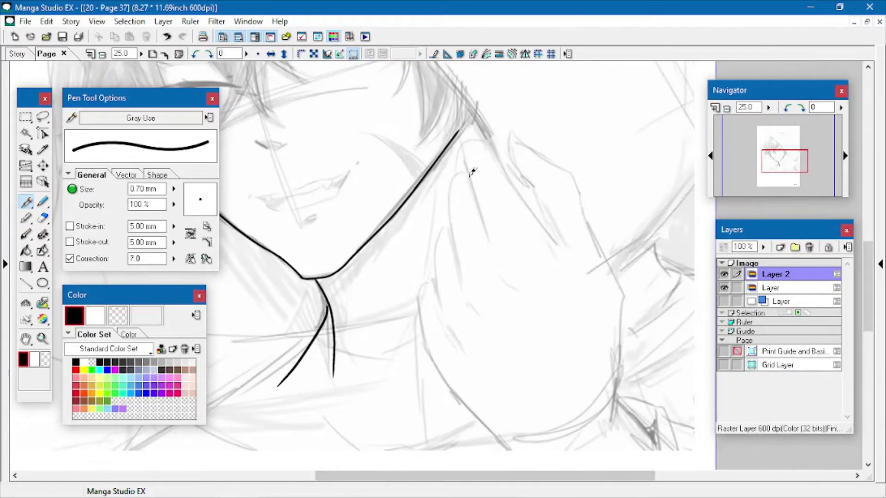
Ink the raised hand's fingers, knuckle creases, thumb and outer edge in black over the sketch
drag(465, 169, 463, 262)
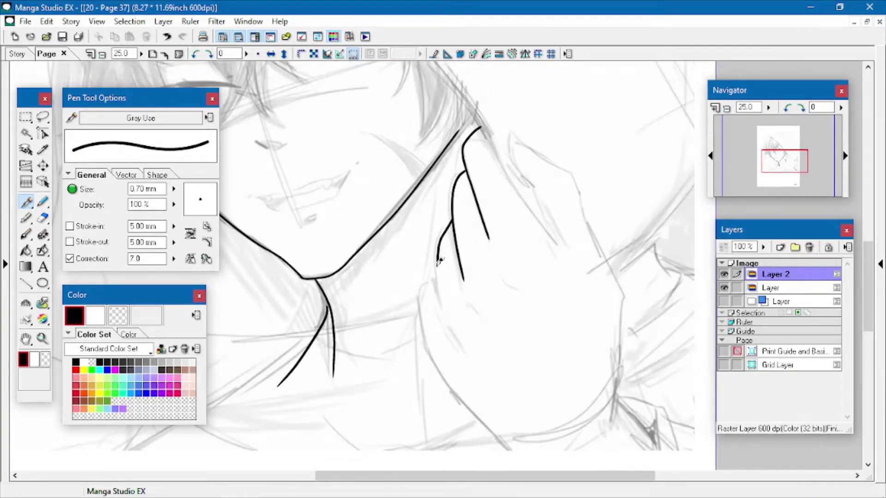
drag(465, 390, 507, 450)
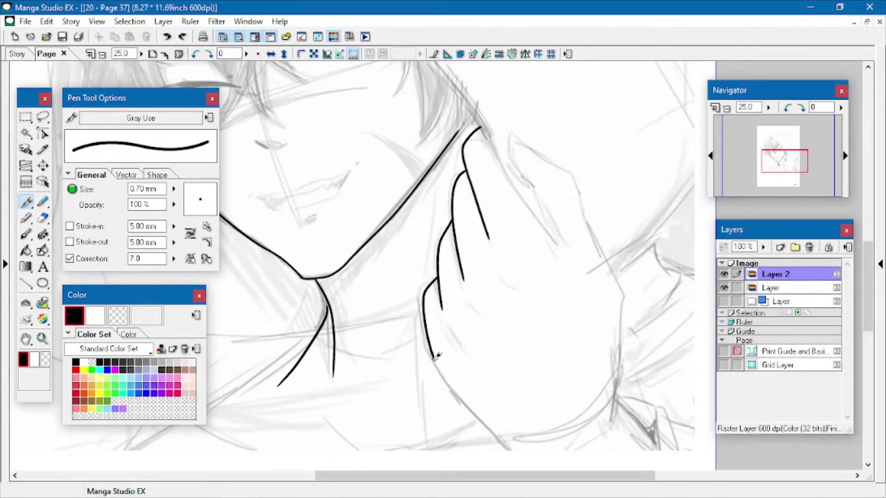
drag(448, 325, 462, 350)
drag(506, 168, 558, 247)
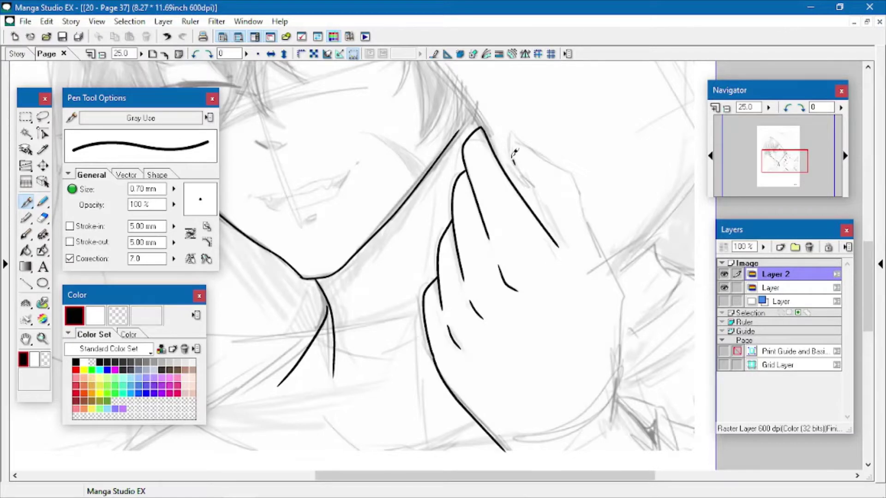
mouse_move(535, 147)
mouse_down()
mouse_move(578, 178)
mouse_move(605, 245)
mouse_move(620, 316)
mouse_up()
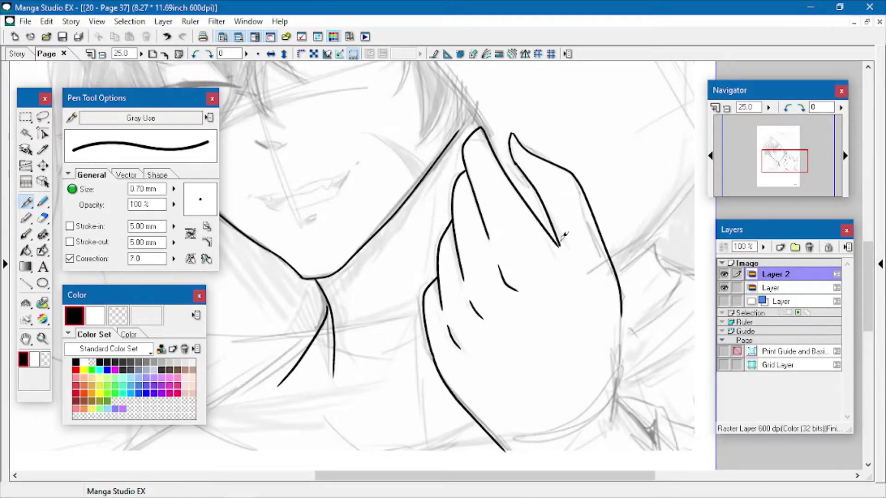
Reshape the thumb tip into a rounded end with a nail, and ink the hand's outer edge down to the wrist
key(e)
key(p)
key(e)
drag(509, 139, 519, 160)
key(p)
key(ctrl+z)
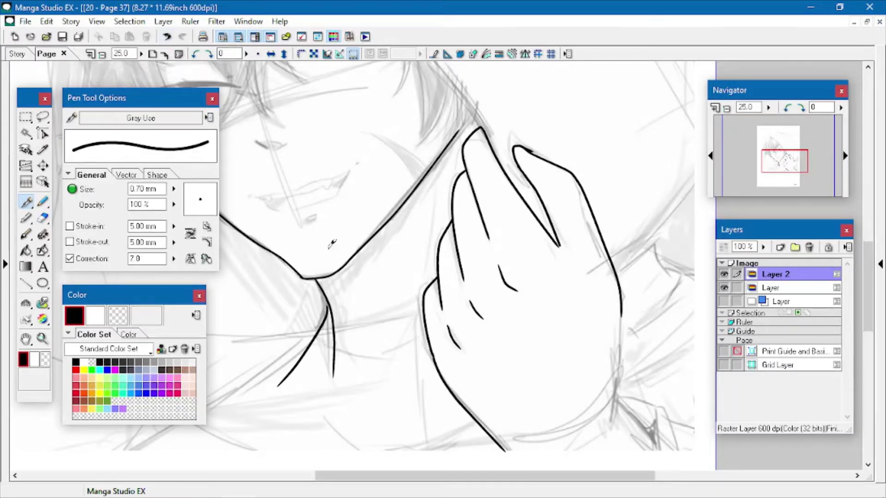
key(c)
key(c)
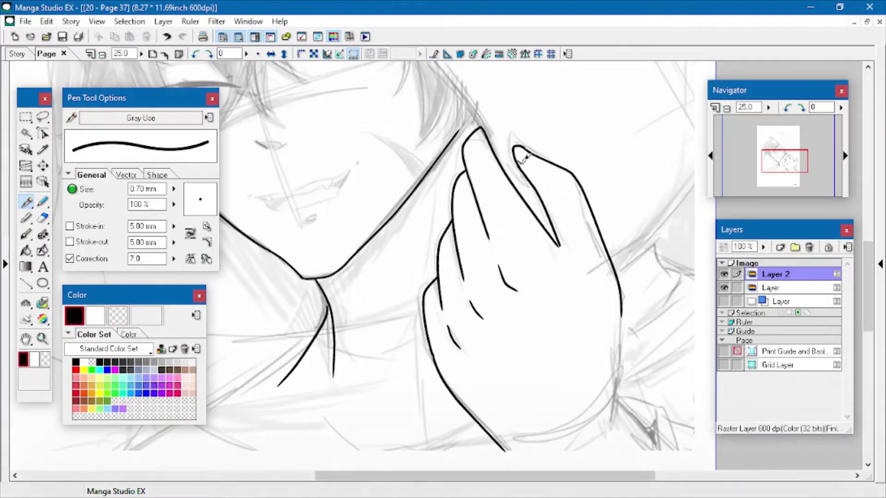
drag(516, 151, 535, 164)
drag(622, 318, 613, 413)
Ink the neck line running down beside the fingers and save the page
click(26, 339)
click(26, 201)
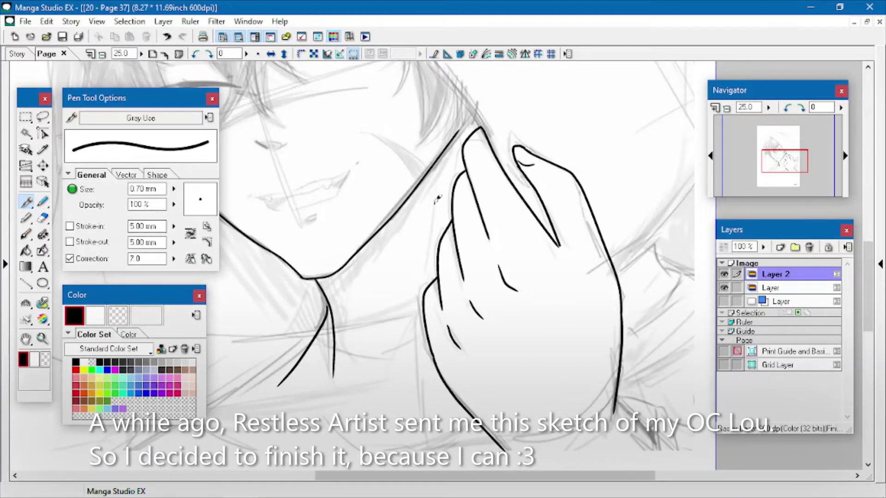
drag(437, 192, 417, 313)
click(62, 37)
Ink the nose, the fanged smile and both closed eyes with jagged lash outlines in black
click(26, 339)
click(26, 201)
drag(267, 155, 392, 284)
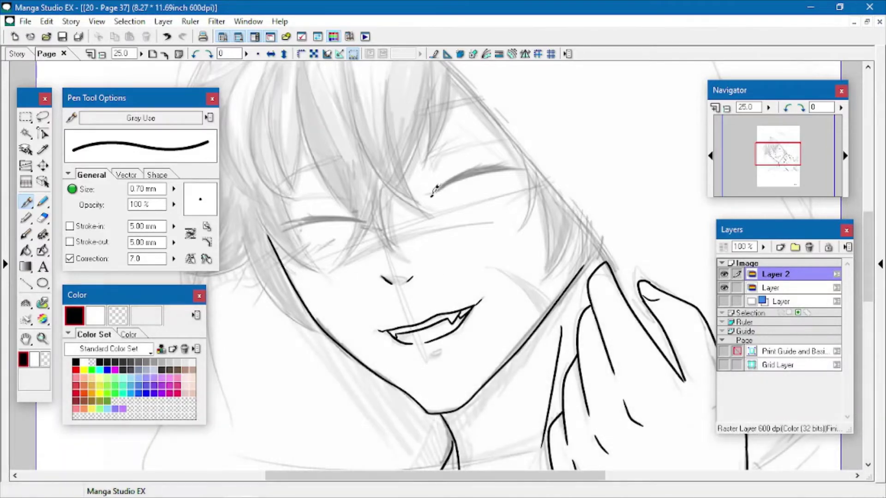
drag(434, 193, 520, 166)
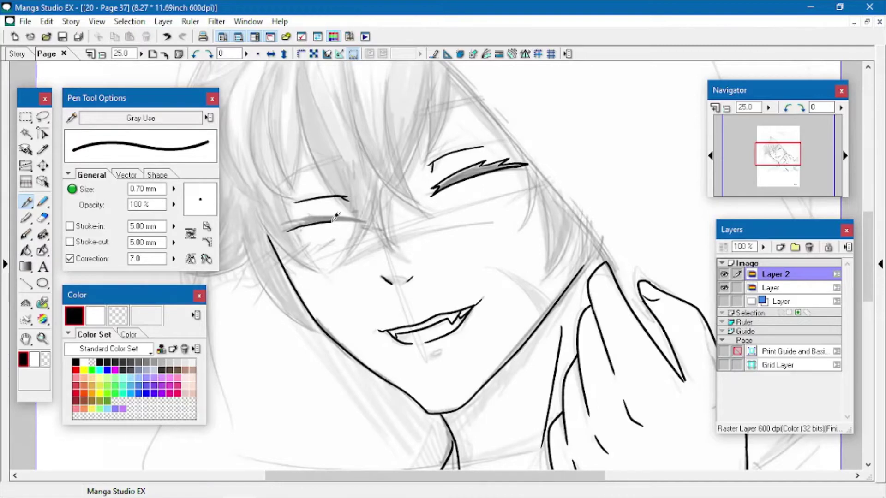
drag(367, 217, 306, 215)
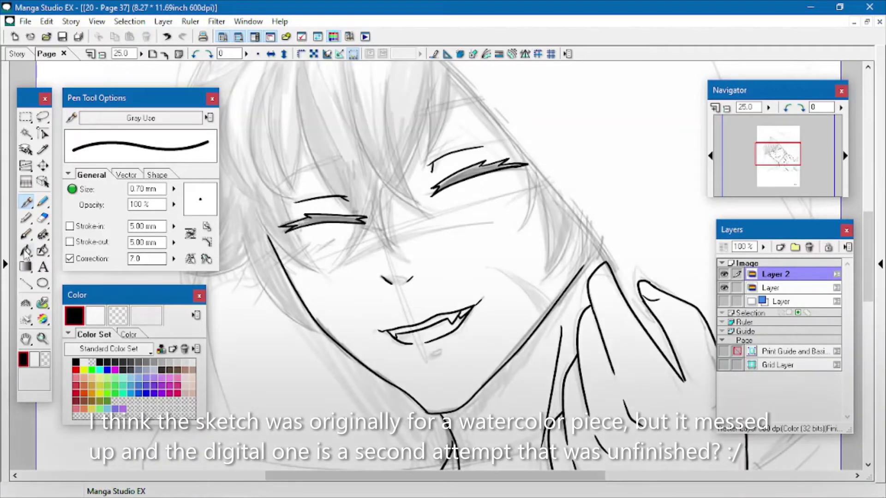
Fill both eyelash outlines with black and save the page
click(25, 251)
click(319, 220)
click(453, 181)
click(62, 37)
Ink thin outlined eyebrows above both eyes and save the page
click(27, 202)
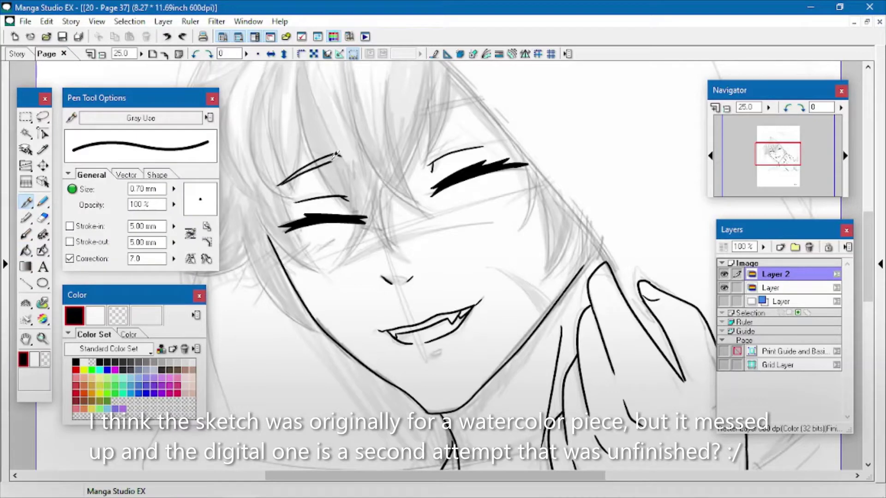
click(102, 55)
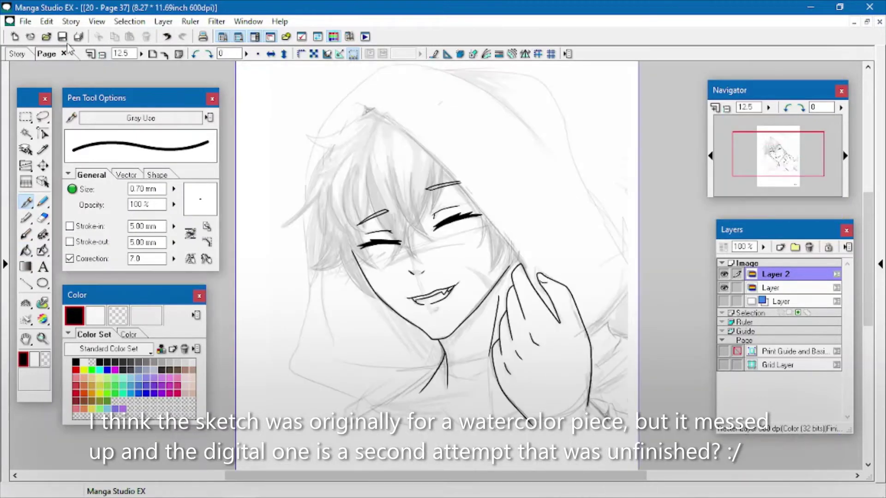
click(62, 36)
Ink the scar shape across the nose bridge and the curved mark on the cheek, and save the page
click(42, 339)
click(437, 276)
click(437, 277)
click(26, 202)
mouse_move(308, 231)
mouse_down()
mouse_move(354, 191)
mouse_move(505, 172)
mouse_up()
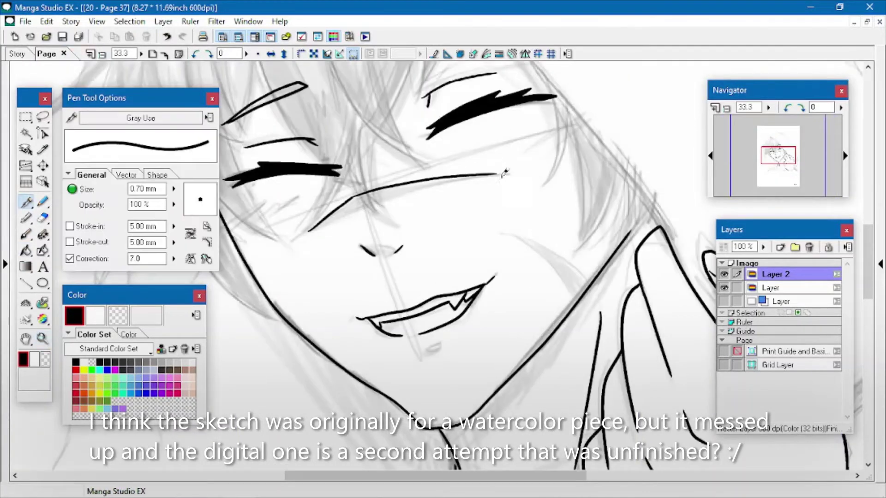
mouse_move(362, 205)
mouse_down()
mouse_move(461, 171)
mouse_move(492, 171)
mouse_up()
mouse_move(511, 231)
mouse_down()
mouse_move(576, 256)
mouse_move(571, 279)
mouse_up()
click(102, 54)
click(102, 54)
click(63, 37)
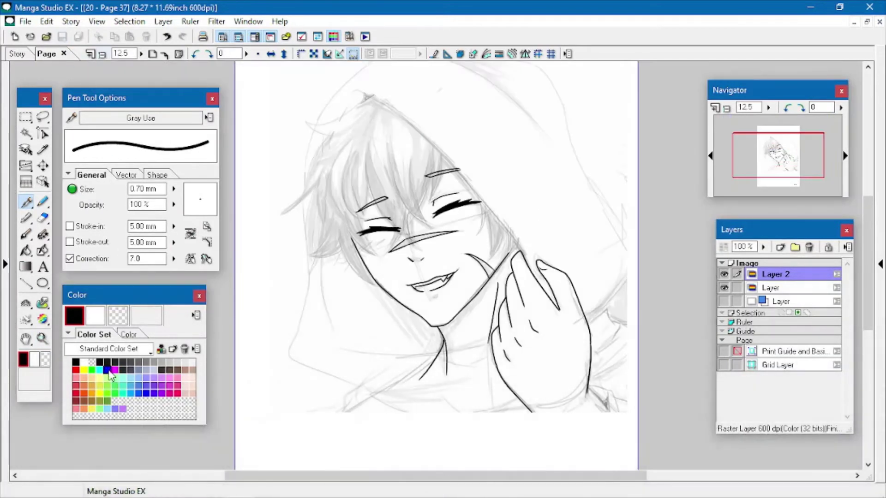
Set the drawing colour to blue and ink the crown tufts and the first fringe strands over the eye on the head's outer side
click(107, 370)
click(43, 339)
click(397, 206)
click(423, 240)
click(26, 202)
mouse_move(317, 189)
mouse_down()
mouse_move(441, 144)
mouse_move(390, 212)
mouse_move(321, 270)
mouse_move(374, 306)
mouse_move(399, 384)
mouse_up()
mouse_move(399, 263)
mouse_down()
mouse_move(393, 313)
mouse_move(440, 388)
mouse_up()
drag(406, 275, 442, 387)
mouse_move(438, 257)
mouse_down()
mouse_move(442, 326)
mouse_move(490, 394)
mouse_up()
drag(453, 288, 483, 356)
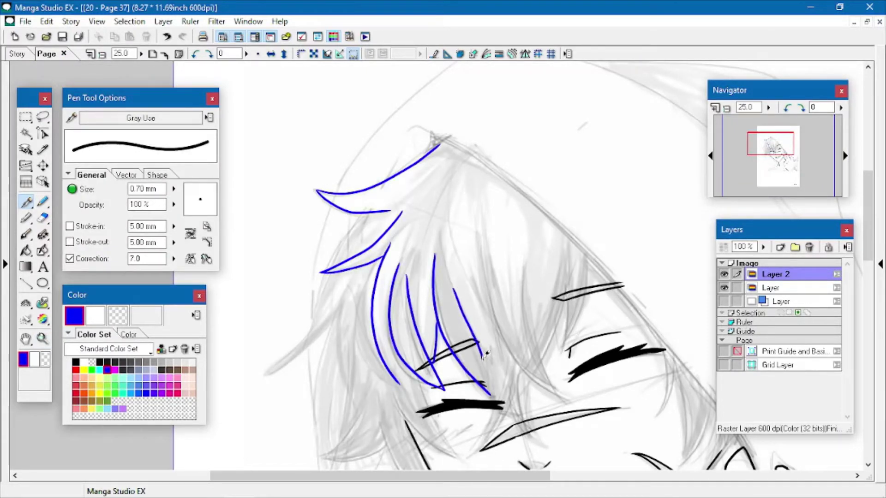
Ink the central fringe strands between the eyes and the short strands beside the outer eye in blue
drag(480, 243, 509, 346)
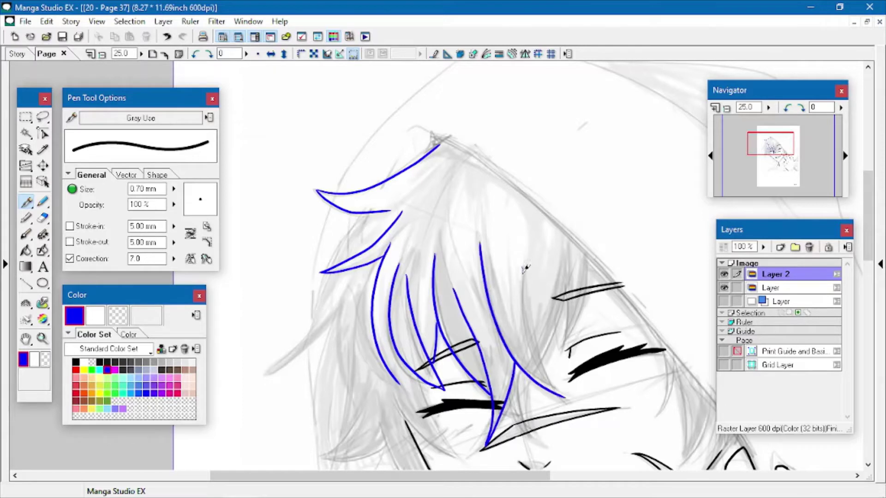
drag(523, 268, 565, 397)
mouse_move(563, 262)
mouse_down()
mouse_move(565, 344)
mouse_move(582, 236)
mouse_up()
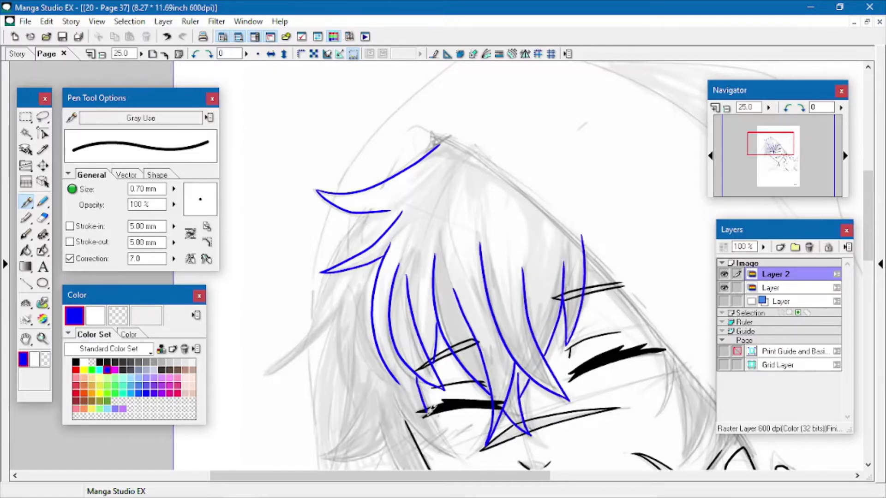
drag(427, 413, 450, 449)
mouse_move(399, 384)
mouse_down()
mouse_move(409, 391)
mouse_move(403, 374)
mouse_up()
drag(381, 369, 424, 436)
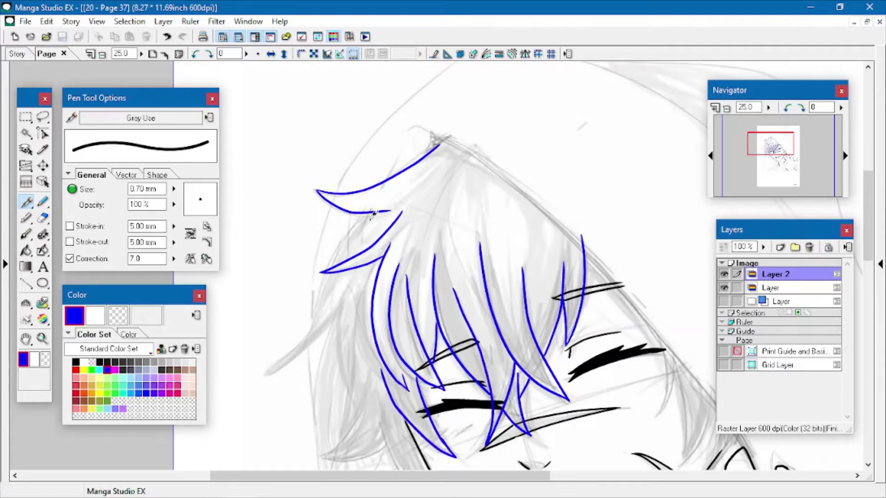
Ink the long outer side tufts and the lower strands beside the cheek in blue
drag(368, 215, 267, 369)
drag(267, 369, 354, 285)
drag(864, 188, 863, 211)
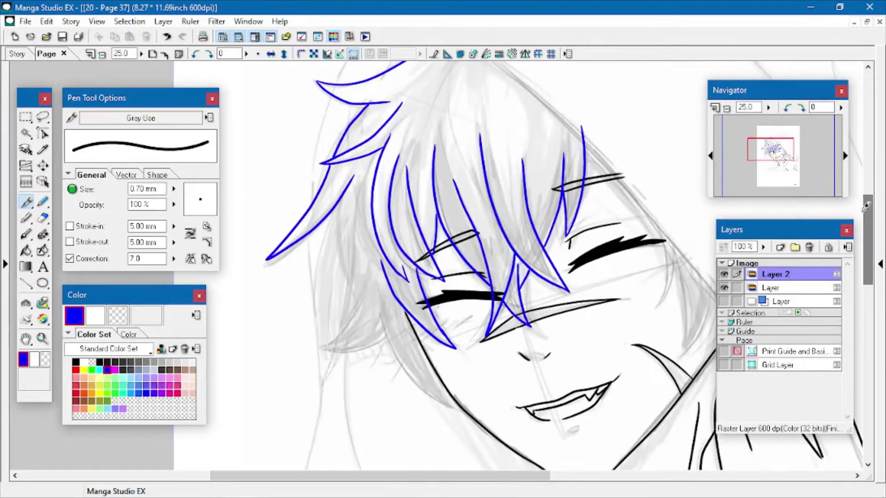
mouse_move(332, 210)
mouse_down()
mouse_move(350, 287)
mouse_move(324, 355)
mouse_up()
drag(397, 357, 464, 400)
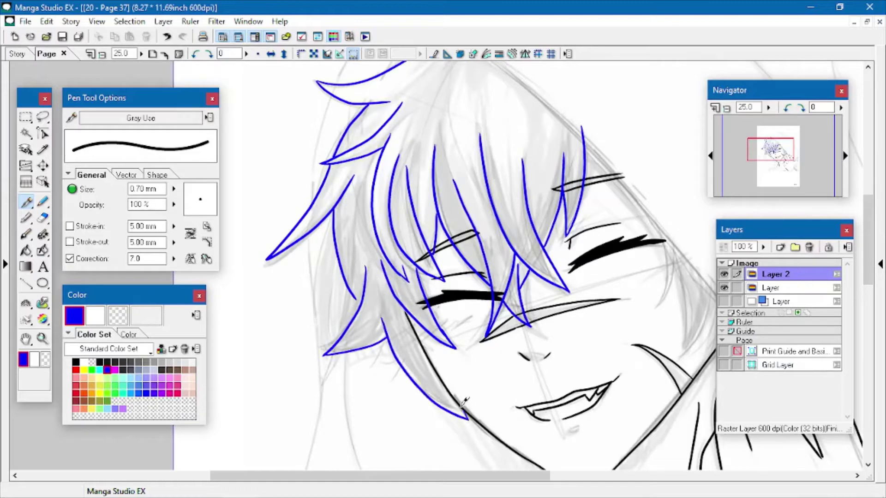
Ink the blue hair strands between the eye near the hand and the hood edge
drag(660, 235, 660, 309)
drag(659, 309, 672, 254)
mouse_move(669, 237)
mouse_down()
mouse_move(658, 306)
mouse_move(683, 289)
mouse_move(684, 352)
mouse_up()
drag(447, 476, 502, 477)
drag(547, 352, 586, 275)
drag(438, 478, 423, 478)
click(771, 287)
click(75, 362)
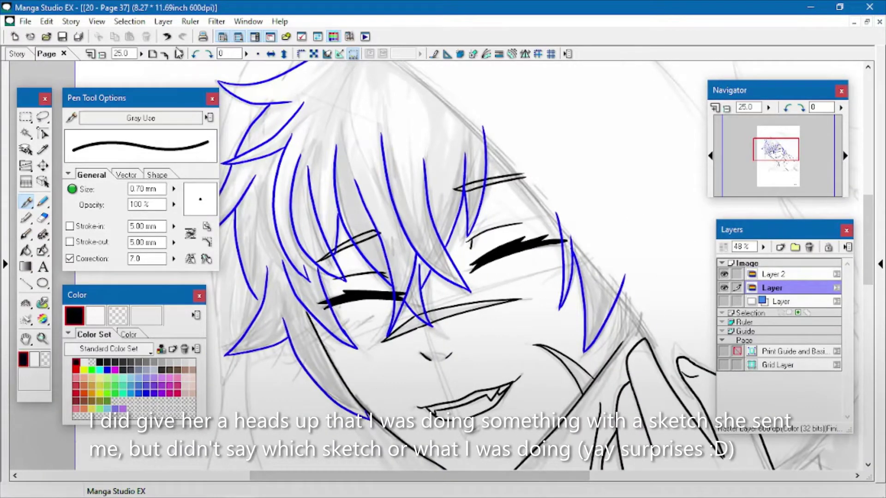
click(792, 275)
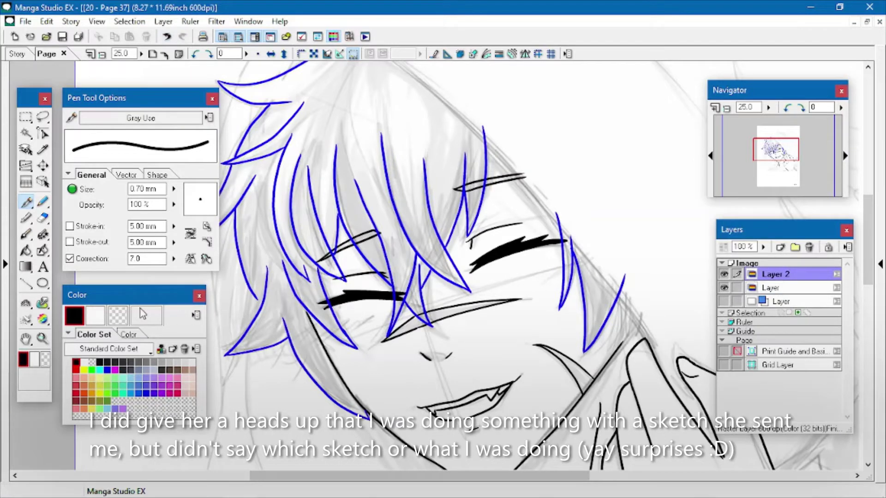
click(107, 369)
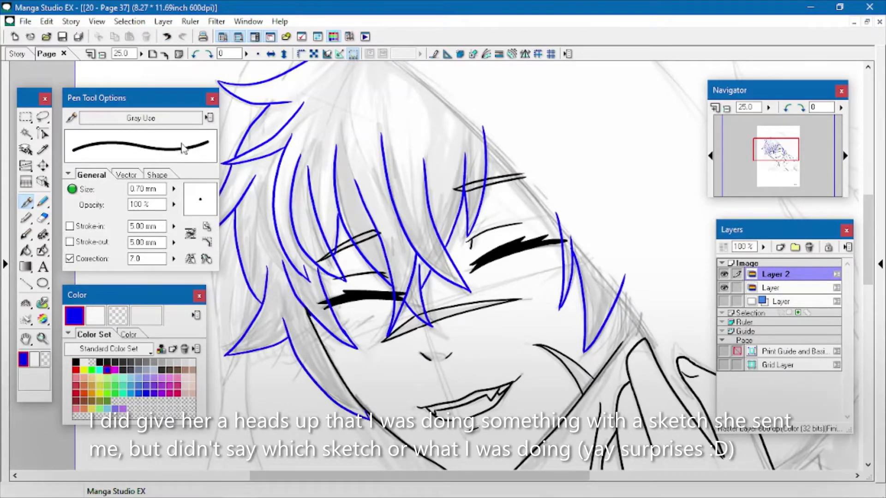
Save the page and ink the hood's front edge in red from above the hair down to the raised hand
click(102, 54)
click(62, 38)
click(77, 370)
click(42, 339)
click(452, 269)
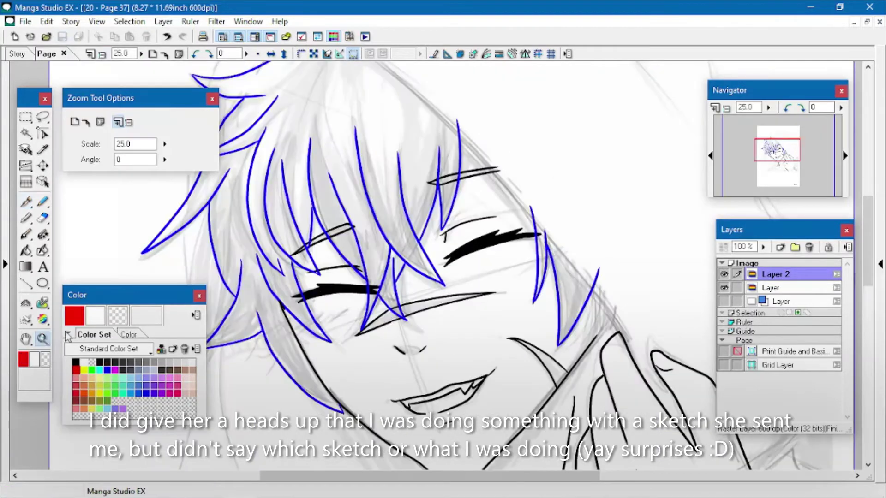
click(26, 339)
drag(406, 208, 400, 265)
click(26, 201)
mouse_move(276, 82)
mouse_down()
mouse_move(299, 73)
mouse_move(383, 124)
mouse_move(478, 210)
mouse_move(603, 369)
mouse_up()
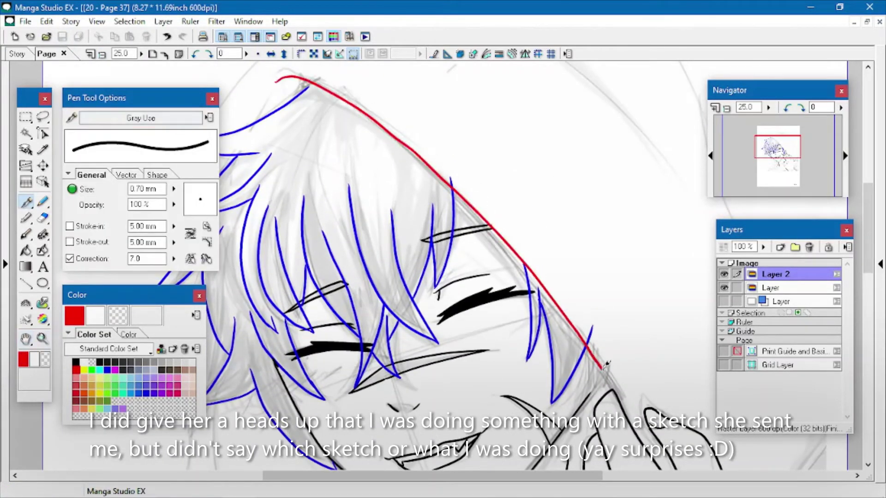
Ink the hood's outer contour in red over the top of the head and down behind the hair
click(26, 339)
drag(323, 184, 453, 281)
click(26, 201)
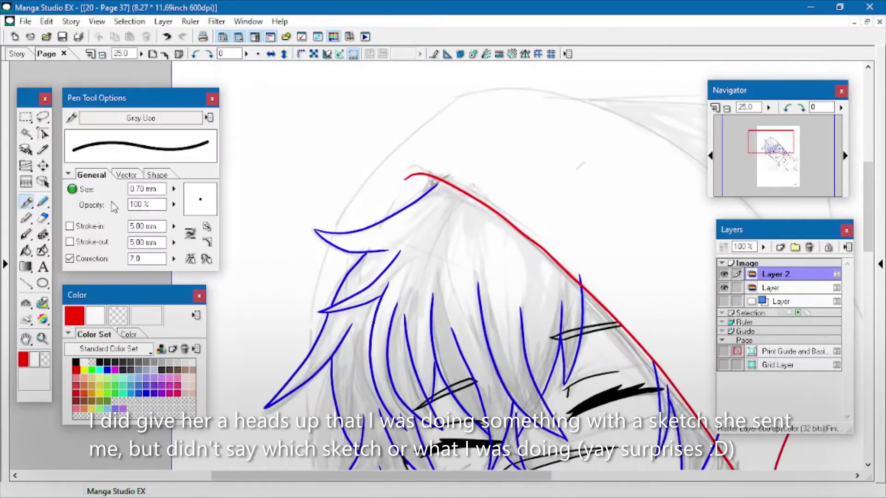
mouse_move(333, 230)
mouse_down()
mouse_move(426, 116)
mouse_move(528, 87)
mouse_move(311, 333)
mouse_up()
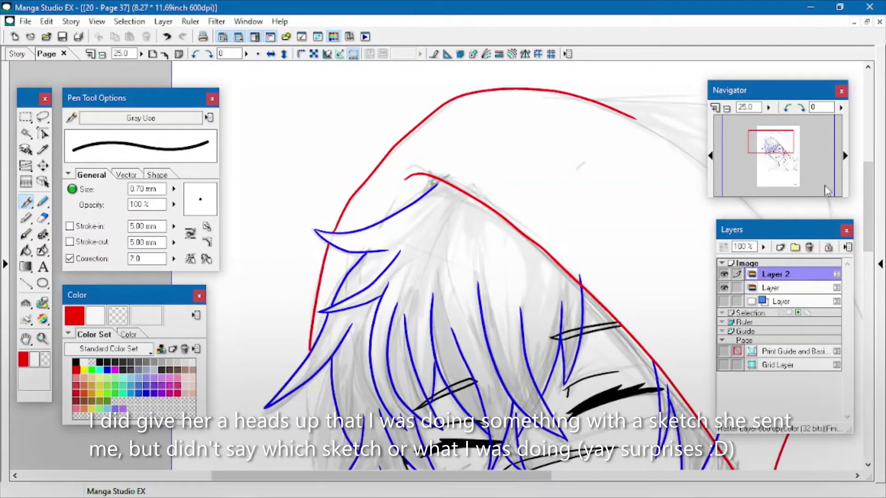
Ink the hood's hanging side, its inner edge beneath the chin and the lower collar line in red
drag(868, 199, 867, 255)
mouse_move(305, 131)
mouse_down()
mouse_move(317, 269)
mouse_move(287, 449)
mouse_up()
mouse_move(342, 250)
mouse_down()
mouse_move(349, 343)
mouse_move(376, 412)
mouse_up()
mouse_move(360, 403)
mouse_down()
mouse_move(470, 437)
mouse_move(691, 409)
mouse_up()
scroll(692, 408, down, 5)
mouse_move(282, 233)
mouse_down()
mouse_move(366, 297)
mouse_move(542, 365)
mouse_up()
Ink the sleeve cuff around the wrist and the fabric folds beside the hand in red
drag(367, 476, 476, 475)
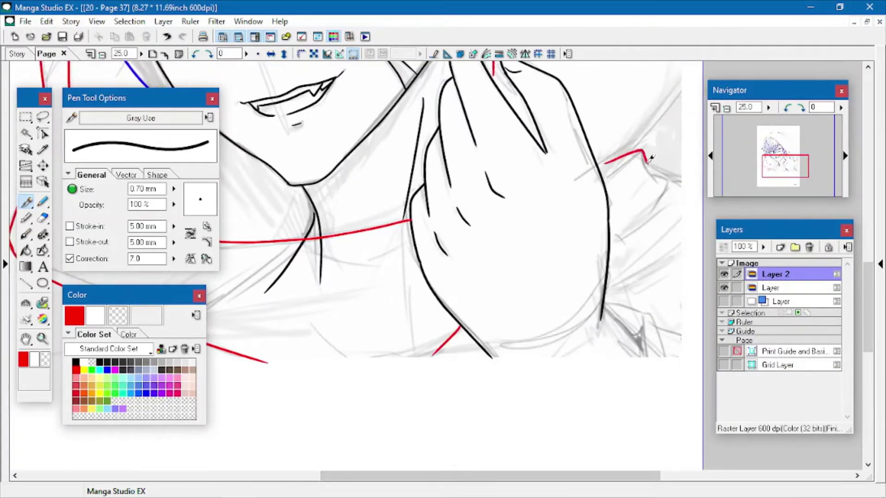
drag(604, 309, 659, 364)
mouse_move(482, 346)
mouse_down()
mouse_move(603, 298)
mouse_move(528, 365)
mouse_up()
drag(551, 355, 608, 338)
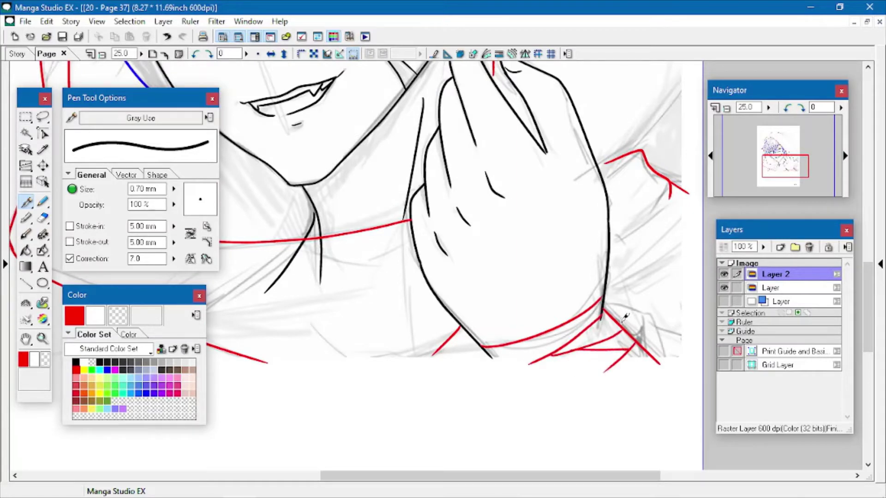
Save the page and ink the back of the hood and its long inner fold in red
drag(868, 285, 867, 211)
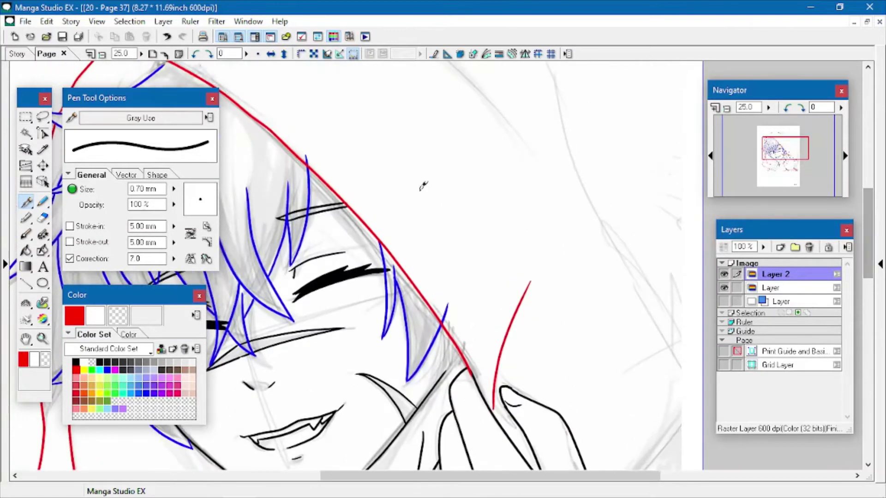
click(102, 54)
click(62, 37)
drag(398, 133, 471, 194)
key(ctrl+z)
mouse_move(384, 125)
mouse_down()
mouse_move(480, 135)
mouse_move(559, 305)
mouse_up()
drag(400, 133, 480, 209)
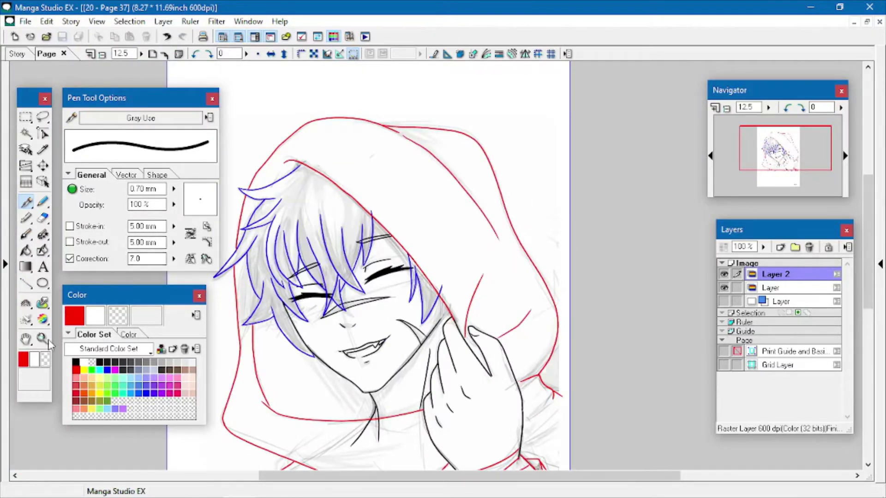
Fill the hood's front edge line with blue, and recolour that line and the hair strands joined to it black
key(ctrl+plus)
key(g)
key(c)
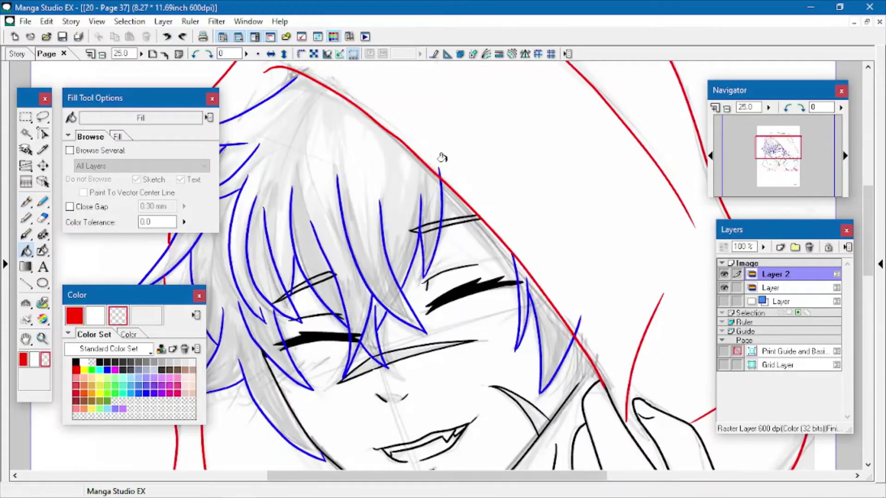
click(42, 344)
click(477, 220)
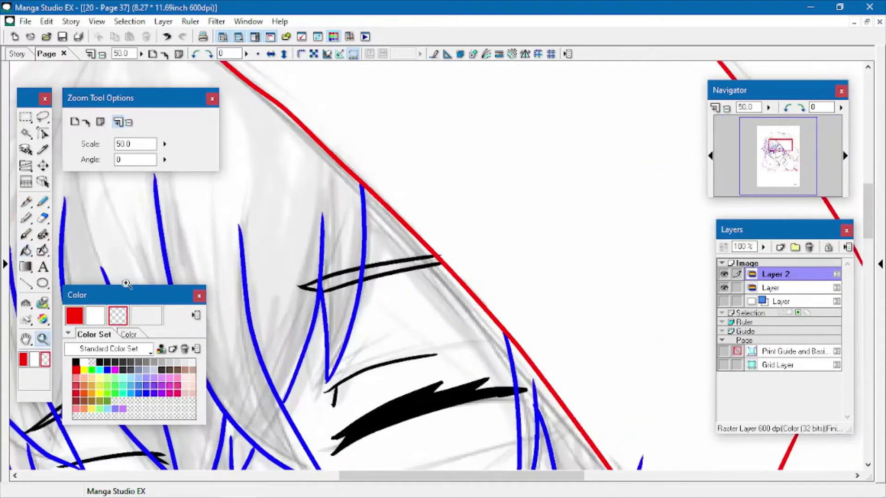
click(26, 251)
click(107, 369)
click(437, 257)
click(76, 362)
click(323, 146)
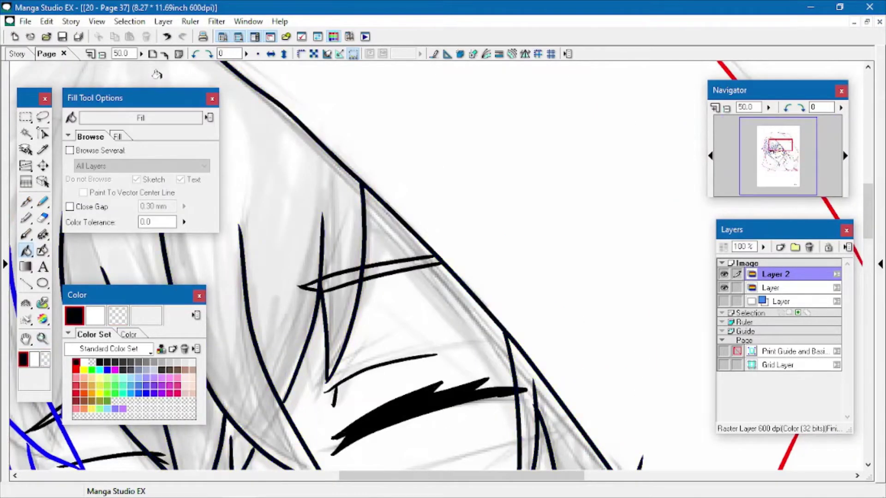
Select a small rectangle on the empty area beside the hood and fill it with red
click(102, 54)
click(102, 54)
click(26, 117)
drag(272, 143, 290, 143)
drag(240, 187, 261, 206)
click(76, 370)
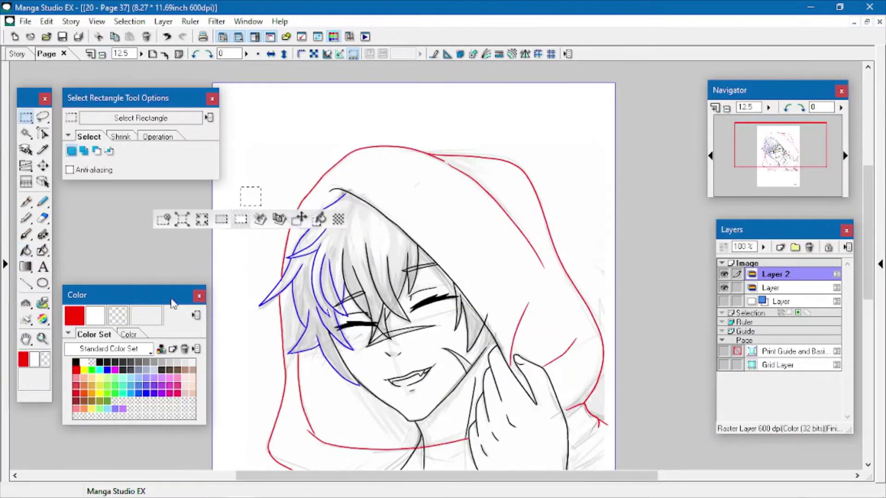
click(318, 218)
Select all the red areas by their colour, including the hood lines, and fill them with blue
right_click(378, 175)
click(251, 295)
click(250, 197)
click(134, 217)
click(107, 369)
drag(868, 175, 868, 179)
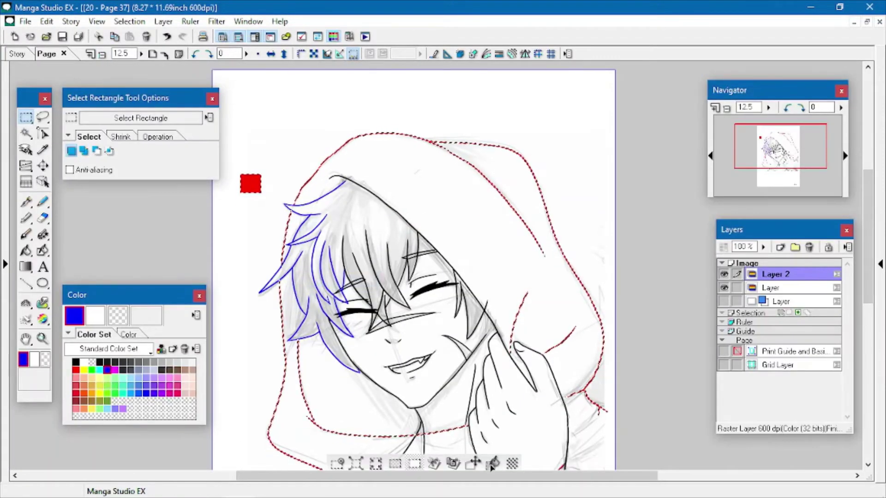
click(491, 463)
Select all the blue line art by its colour, fill it with black and clear the selection
click(76, 362)
right_click(421, 109)
click(360, 231)
click(251, 186)
click(125, 216)
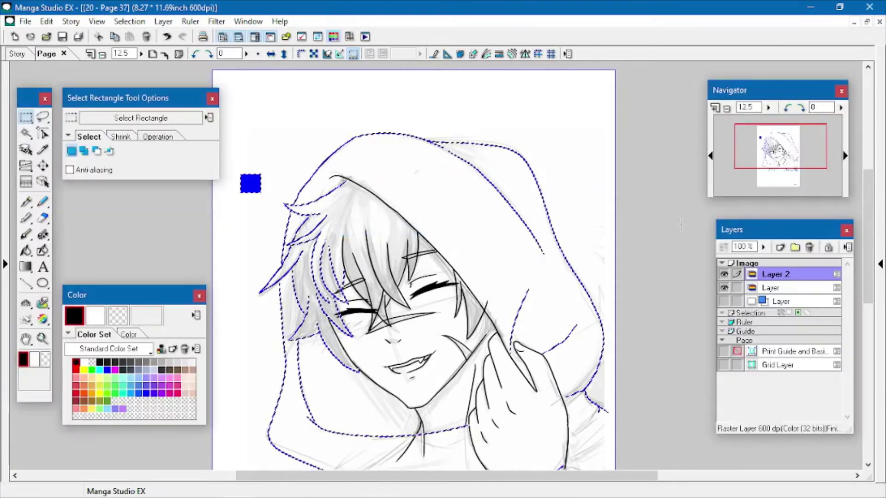
drag(868, 222, 867, 229)
click(492, 462)
click(336, 462)
Erase the hair tip overshooting the hood's front edge and clear the small black square beside the hood
click(43, 338)
click(476, 278)
click(475, 277)
key(e)
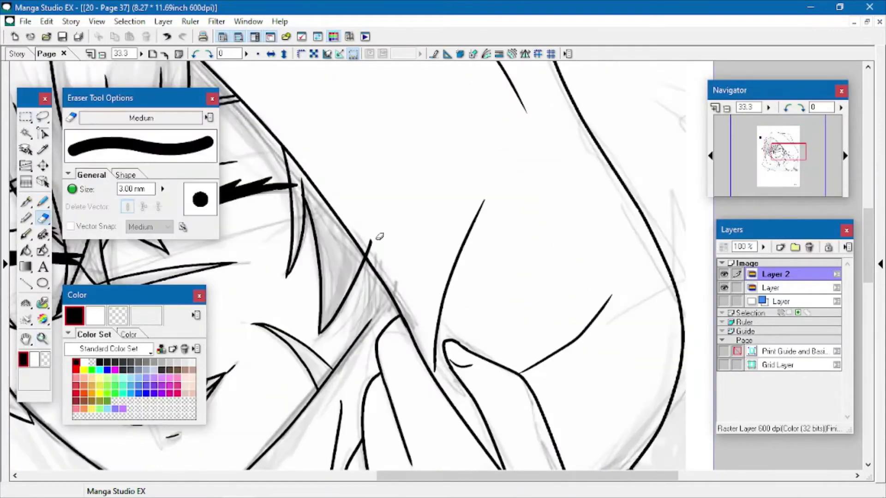
key(ctrl+minus)
key(ctrl+minus)
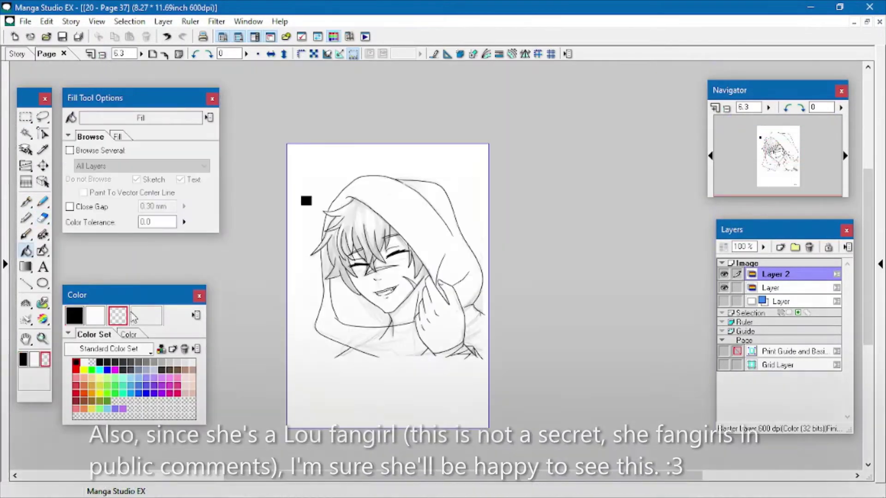
Add a new Layer 3 beneath the line art on Layer 2 and hide the sketch layer
right_click(755, 267)
click(602, 367)
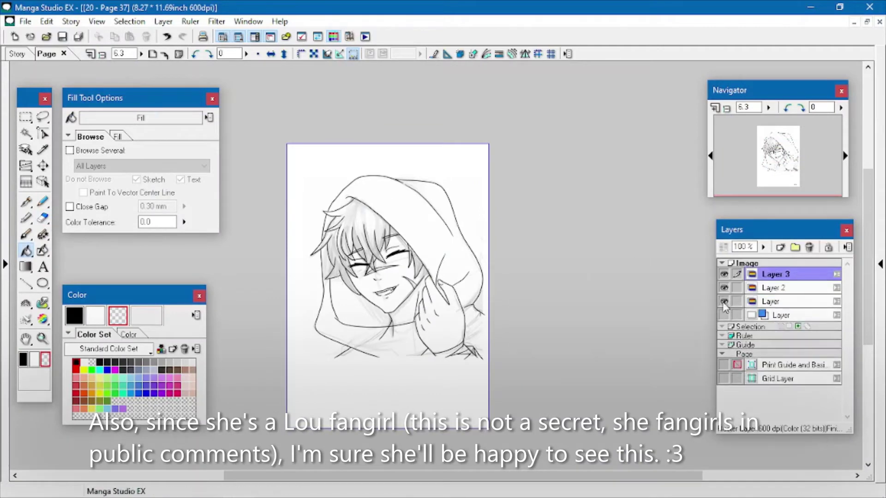
click(725, 302)
drag(775, 288, 776, 272)
Select the line art with the Lasso and fill its lines and the face area with blue on Layer 3
click(43, 117)
mouse_move(366, 141)
mouse_down()
mouse_move(535, 185)
mouse_move(369, 139)
mouse_up()
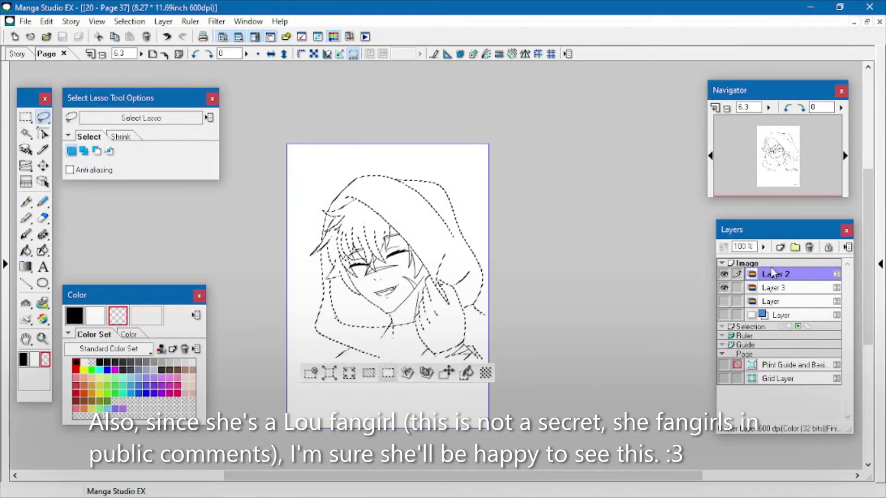
click(776, 288)
click(74, 316)
click(107, 370)
click(466, 373)
click(483, 234)
Erase the neck line that runs past the collar from the line art on Layer 2
click(42, 339)
click(395, 308)
click(395, 308)
click(776, 274)
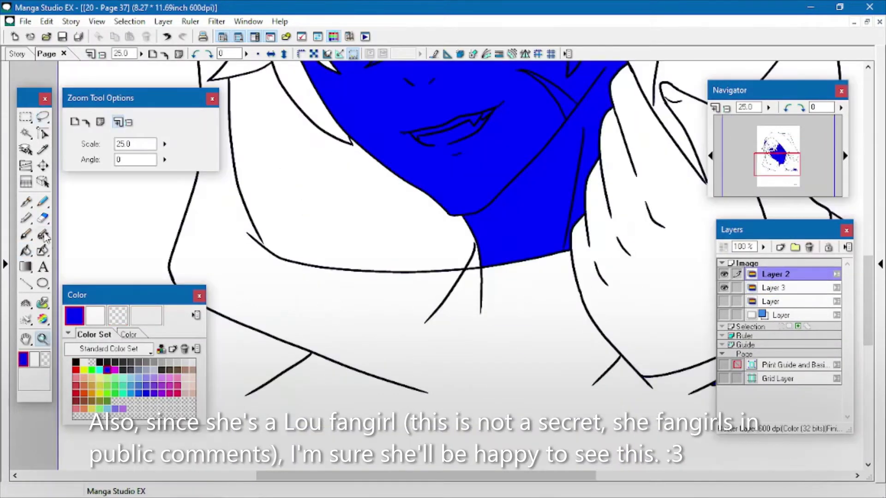
click(43, 218)
drag(426, 322, 464, 282)
click(102, 54)
Select the sketch image's area with the Magic Wand and clear the Layer 2 line art outside it
click(26, 134)
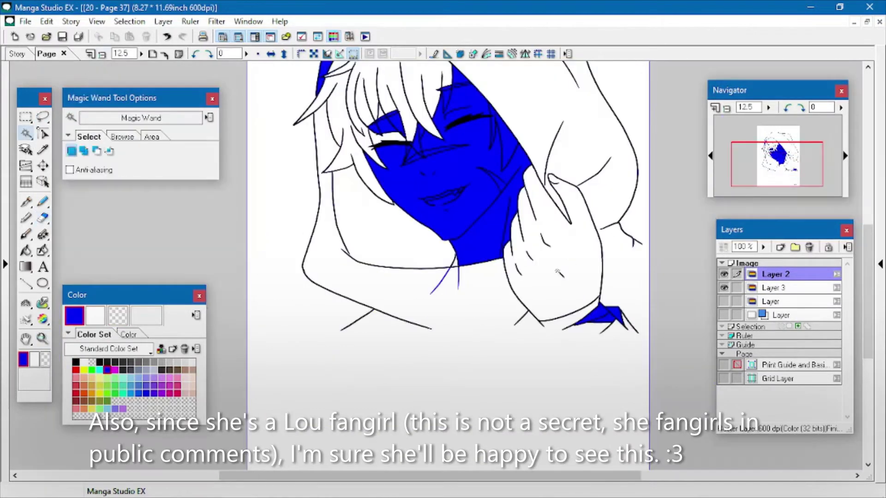
click(724, 315)
click(780, 316)
click(522, 303)
click(775, 274)
click(439, 339)
Fill the remaining hood, hair, hand and sleeve areas with blue on Layer 3, deselect and save the page
click(776, 288)
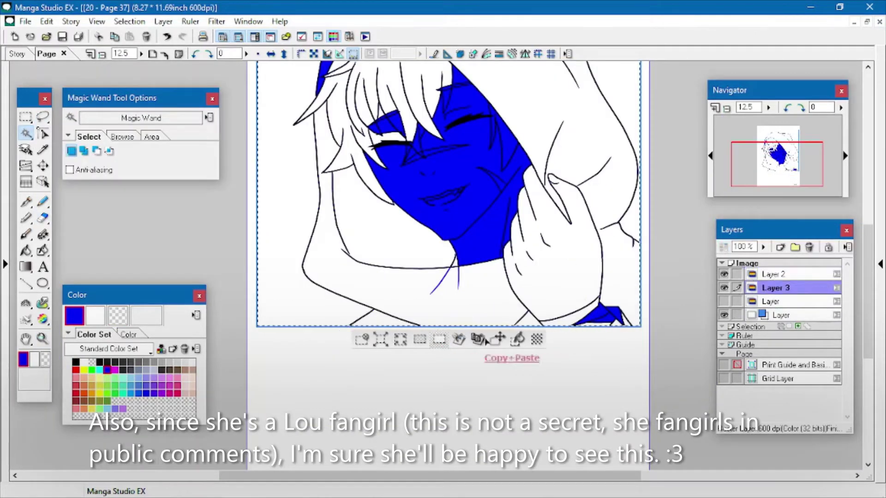
click(26, 251)
click(383, 235)
click(402, 293)
click(383, 319)
click(546, 295)
click(586, 148)
click(392, 92)
click(611, 320)
scroll(461, 230, up, 2)
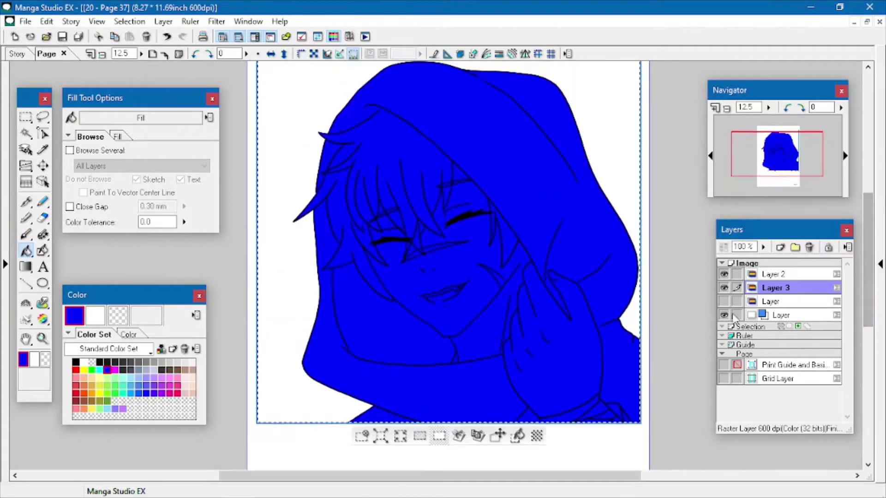
key(ctrl+d)
key(ctrl+s)
Switch to the "Warin, Azure, Lou" colour set, fill the blue silhouette with the tan skin colour and save
click(115, 349)
click(131, 290)
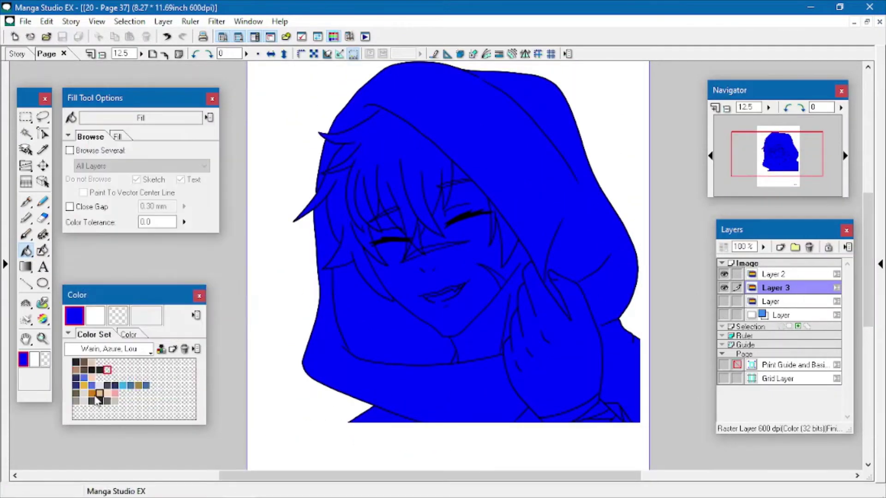
click(99, 393)
click(344, 301)
key(w)
key(ctrl+s)
Select the tan silhouette and outline the upper hair tufts in grey-brown with the 0.70 mm pen, Correction off
click(370, 198)
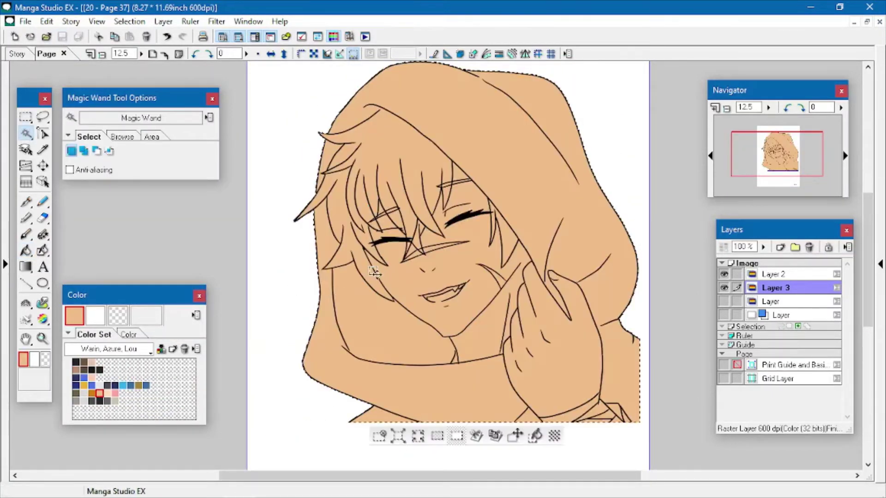
click(76, 393)
click(43, 339)
double_click(375, 141)
click(26, 201)
click(70, 258)
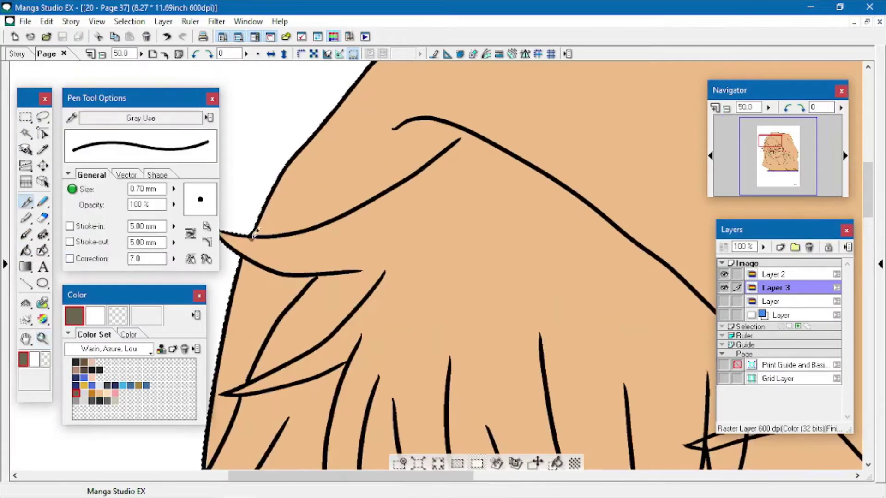
mouse_move(251, 239)
mouse_down()
mouse_move(381, 192)
mouse_move(468, 133)
mouse_up()
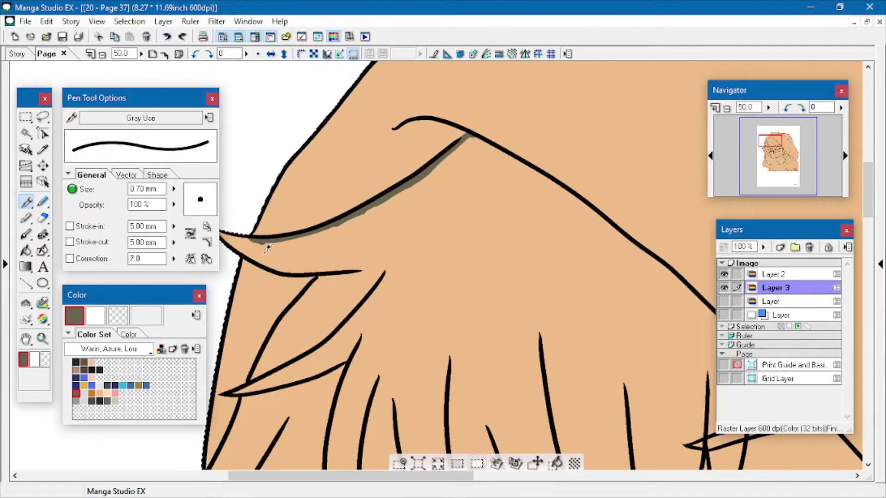
mouse_move(239, 257)
mouse_down()
mouse_move(321, 272)
mouse_move(271, 338)
mouse_up()
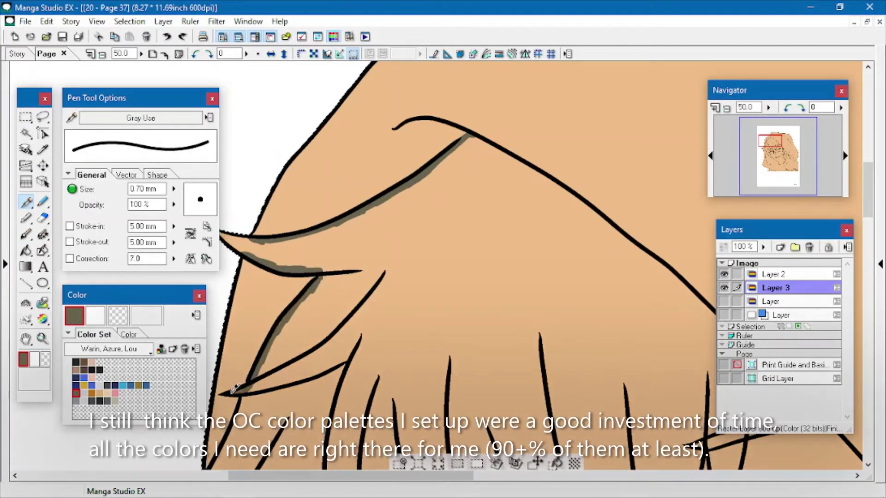
Outline the outer hair tufts and the strand falling beside the hood in grey-brown
mouse_move(243, 395)
mouse_down()
mouse_move(234, 435)
mouse_move(329, 180)
mouse_up()
key(space)
drag(302, 218, 327, 173)
drag(283, 278, 306, 256)
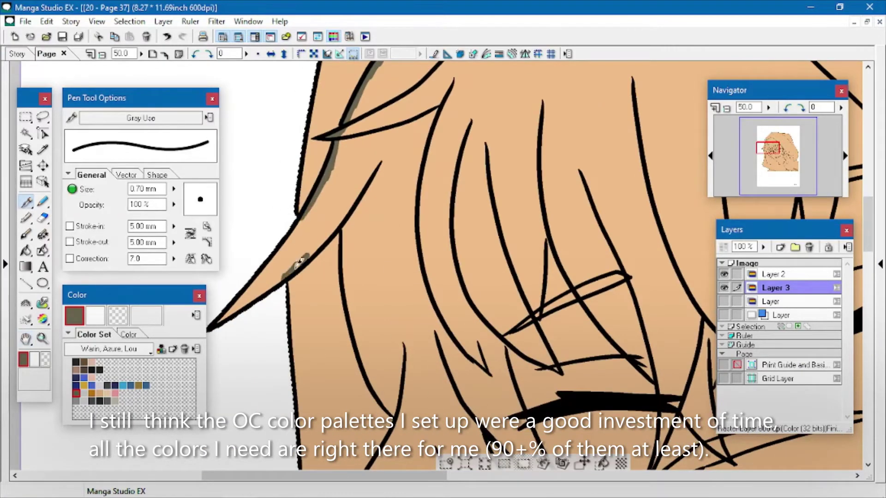
mouse_move(339, 221)
mouse_down()
mouse_move(353, 309)
mouse_move(396, 417)
mouse_up()
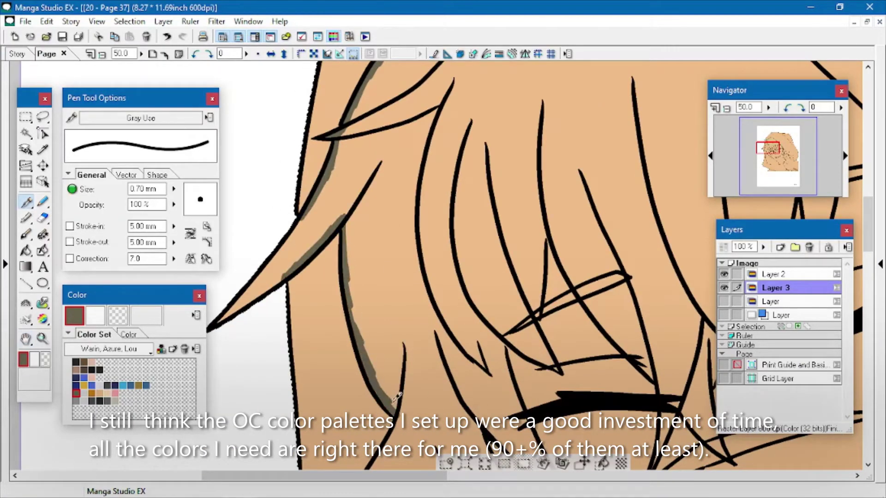
Outline the lower hair spikes along the cheek and beside the first closed eye in grey-brown
key(space)
drag(95, 452, 61, 219)
mouse_move(299, 283)
mouse_down()
mouse_move(366, 185)
mouse_move(354, 273)
mouse_move(417, 245)
mouse_move(457, 317)
mouse_move(508, 367)
mouse_move(556, 395)
mouse_move(538, 374)
mouse_up()
mouse_move(446, 198)
mouse_down()
mouse_move(543, 367)
mouse_move(543, 263)
mouse_move(504, 206)
mouse_move(483, 148)
mouse_up()
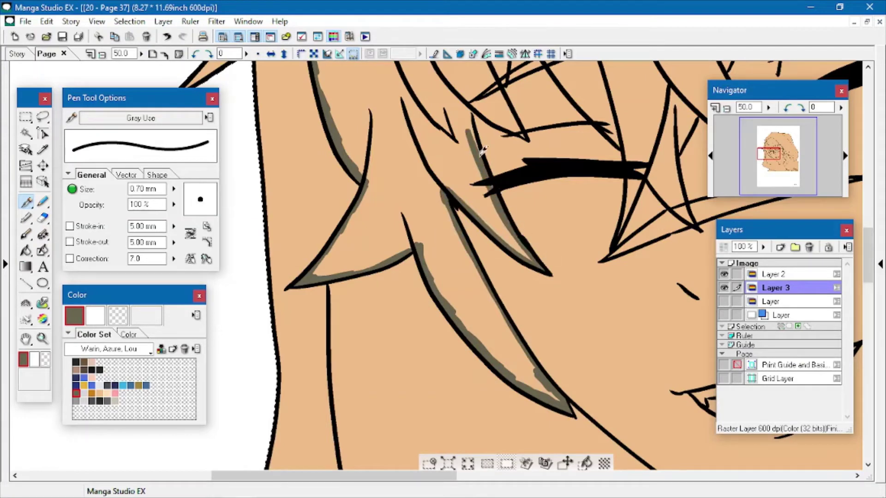
mouse_move(469, 104)
mouse_down()
mouse_move(512, 122)
mouse_move(491, 78)
mouse_up()
Outline the fringe strands crossing the first eyebrow and eye, down to the tips above the nose, in grey-brown
key(space)
mouse_move(421, 141)
mouse_down()
mouse_move(351, 283)
mouse_move(318, 389)
mouse_up()
mouse_move(410, 249)
mouse_down()
mouse_move(395, 326)
mouse_move(427, 263)
mouse_move(466, 325)
mouse_up()
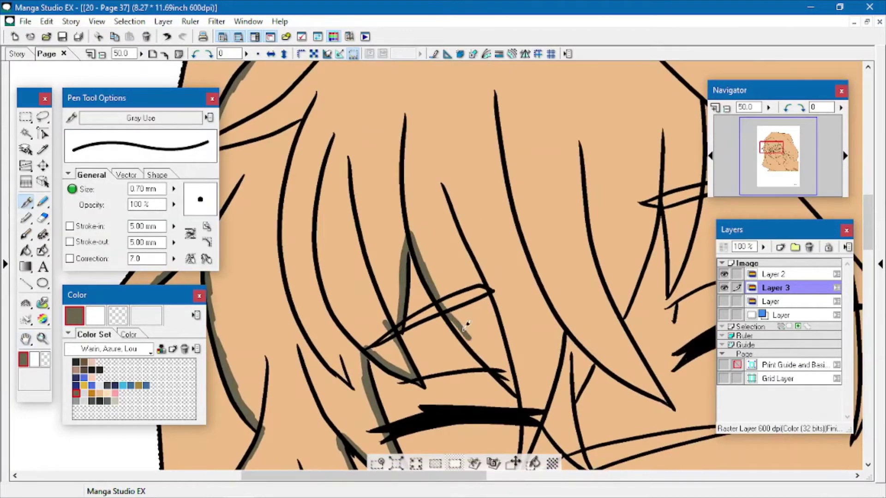
key(space)
drag(235, 369, 62, 212)
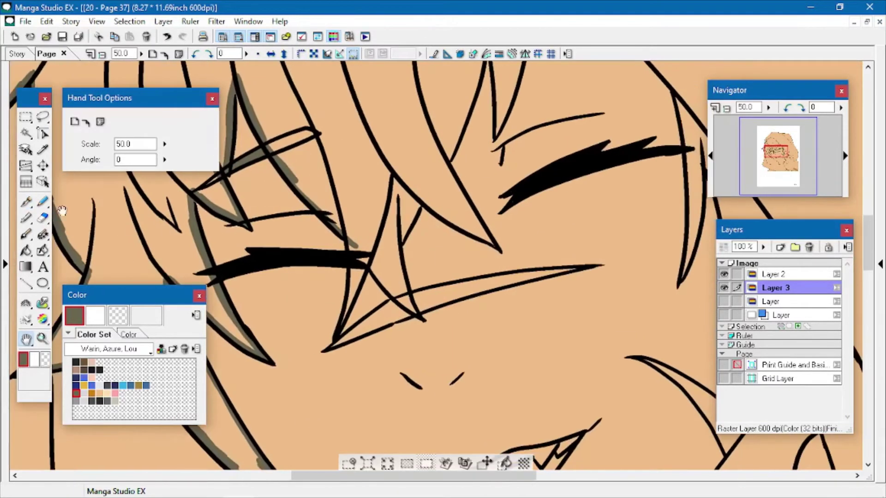
drag(354, 254, 354, 285)
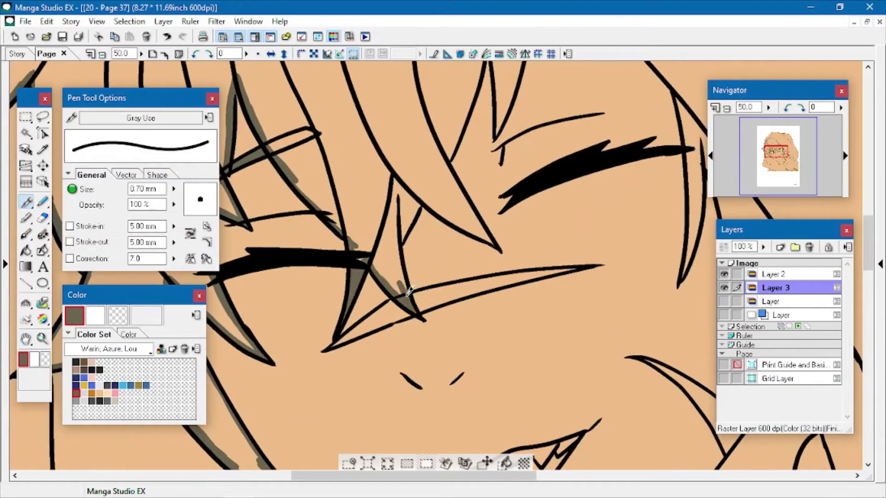
drag(406, 295, 397, 244)
Erase the scar line crossing the hair tip above the nose on Layer 2, return to Layer 3 and save
key(c)
click(775, 274)
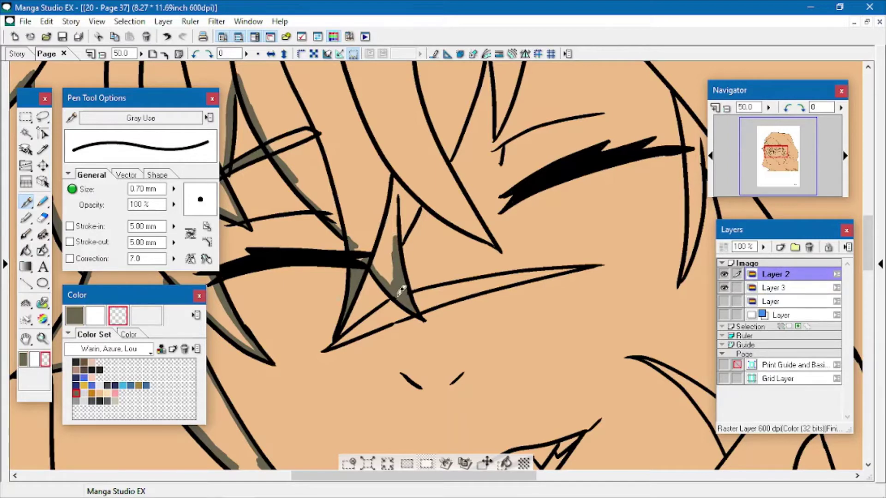
click(768, 287)
click(62, 37)
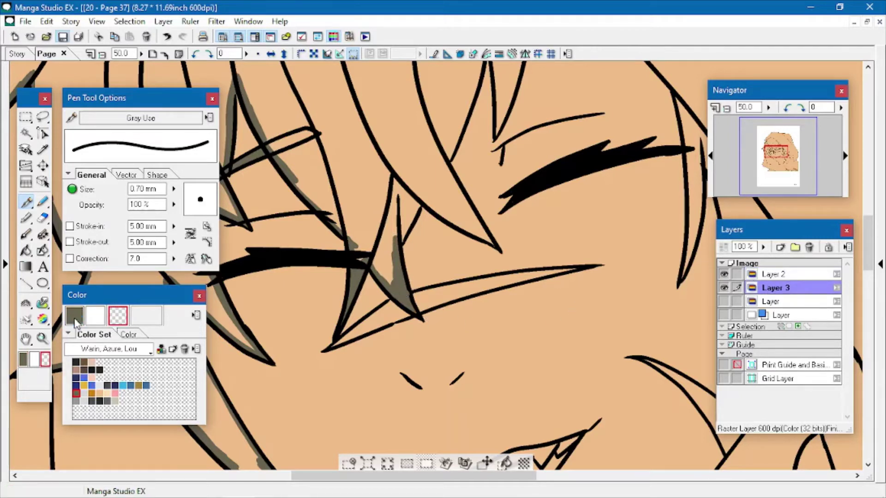
Outline the fringe strands over the second eye and colour its eyebrow in grey-brown
click(75, 317)
mouse_move(403, 240)
mouse_down()
mouse_move(408, 222)
mouse_move(457, 223)
mouse_move(448, 160)
mouse_move(469, 90)
mouse_up()
scroll(471, 89, up, 3)
mouse_move(477, 220)
mouse_down()
mouse_move(500, 244)
mouse_move(529, 134)
mouse_up()
drag(534, 177, 604, 164)
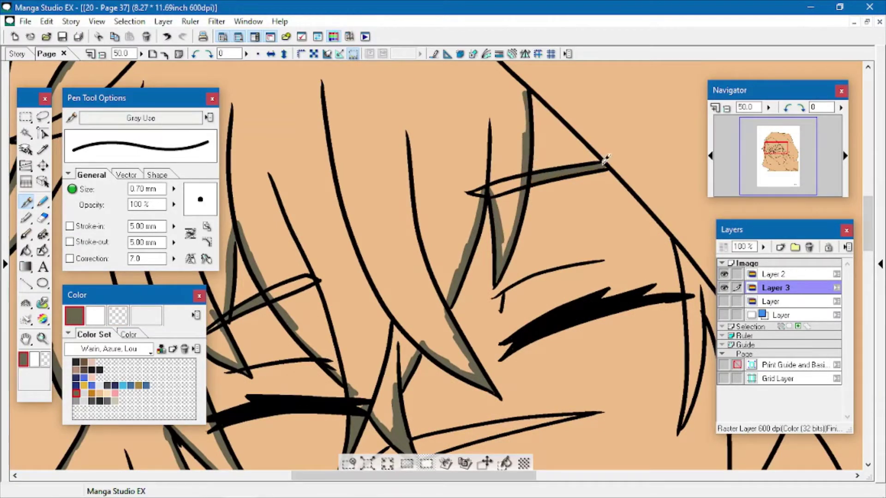
Outline the hair strands at the temple beside the hood's edge and fill the large one grey-brown
drag(503, 475, 547, 475)
mouse_move(523, 243)
mouse_down()
mouse_move(536, 319)
mouse_move(530, 419)
mouse_up()
mouse_move(531, 418)
mouse_down()
mouse_move(535, 318)
mouse_move(546, 335)
mouse_up()
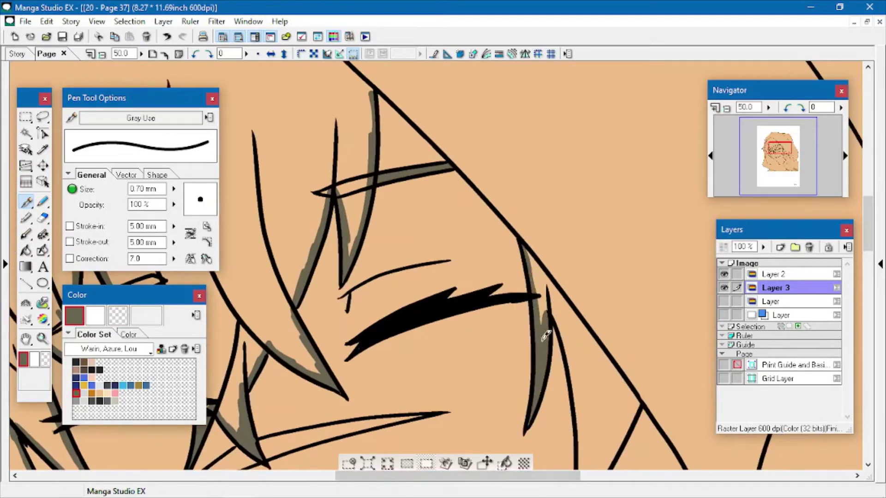
mouse_move(549, 273)
mouse_down()
mouse_move(637, 404)
mouse_move(637, 292)
mouse_move(584, 350)
mouse_up()
drag(572, 264, 554, 196)
click(26, 250)
click(589, 259)
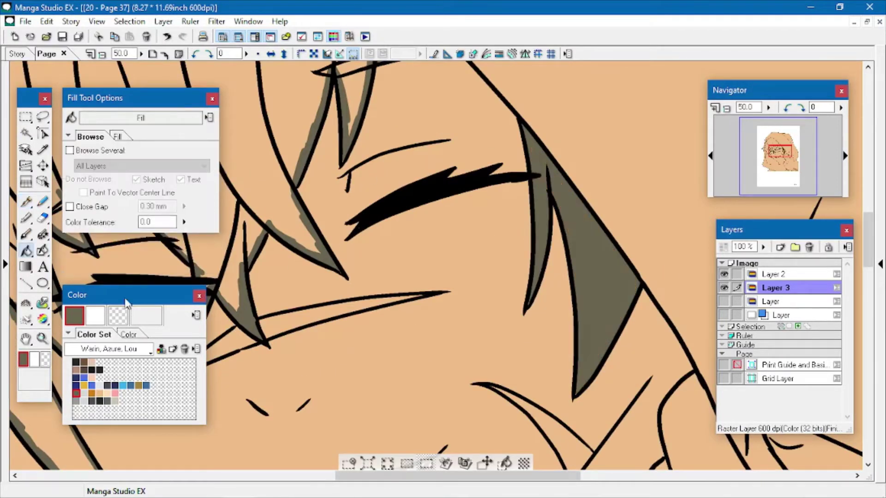
Outline the top of the hair along the hood's edge and fill the hair with grey-brown
click(26, 338)
drag(365, 152, 454, 374)
drag(323, 150, 433, 263)
click(26, 202)
mouse_move(307, 95)
mouse_down()
mouse_move(516, 239)
mouse_move(572, 300)
mouse_up()
click(26, 251)
click(286, 258)
Outline and fill the sleeve cuff below the hand in grey-brown, deselect and save the page
click(27, 340)
mouse_move(554, 415)
mouse_down()
mouse_move(447, 189)
mouse_move(233, 184)
mouse_up()
click(26, 202)
mouse_move(284, 258)
mouse_down()
mouse_move(275, 250)
mouse_move(364, 228)
mouse_move(493, 162)
mouse_up()
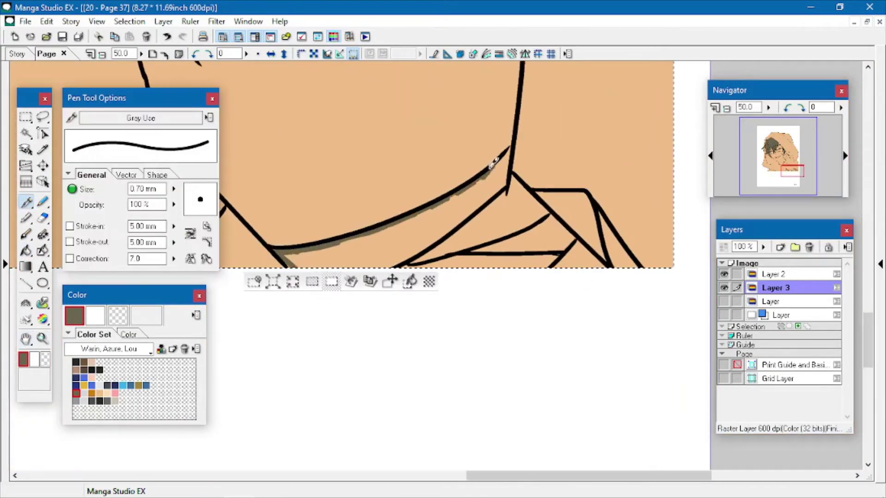
mouse_move(530, 192)
mouse_down()
mouse_move(559, 255)
mouse_move(549, 267)
mouse_up()
click(26, 250)
click(377, 235)
click(253, 281)
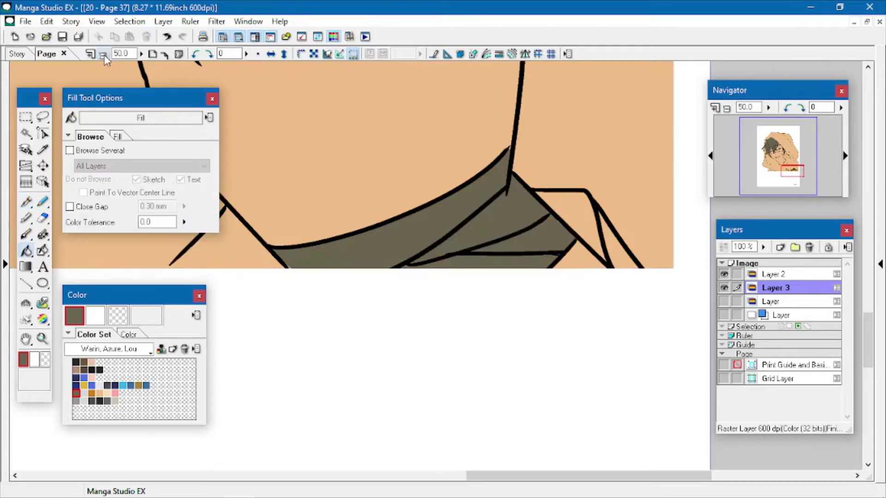
click(102, 55)
click(103, 55)
click(63, 37)
Select the tan area and outline the jaw and the collar below the neck in dark charcoal
click(25, 133)
click(272, 192)
click(99, 401)
click(42, 339)
click(285, 190)
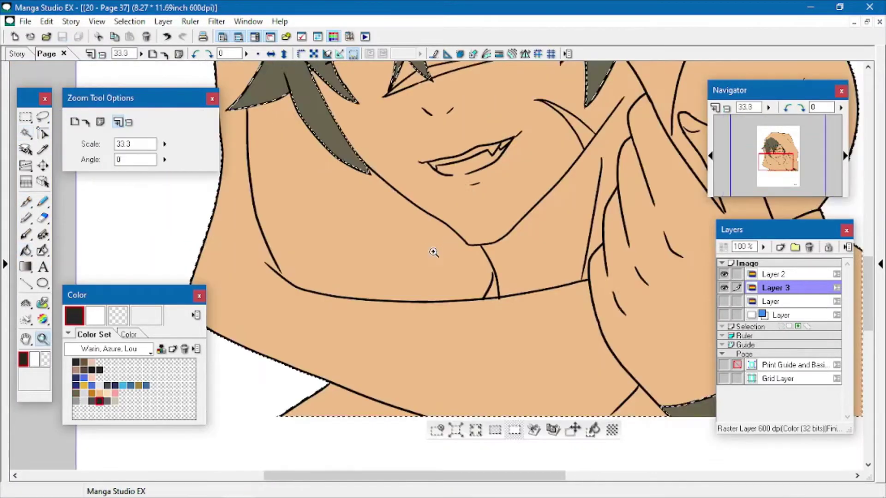
click(433, 253)
click(26, 202)
drag(357, 164, 345, 147)
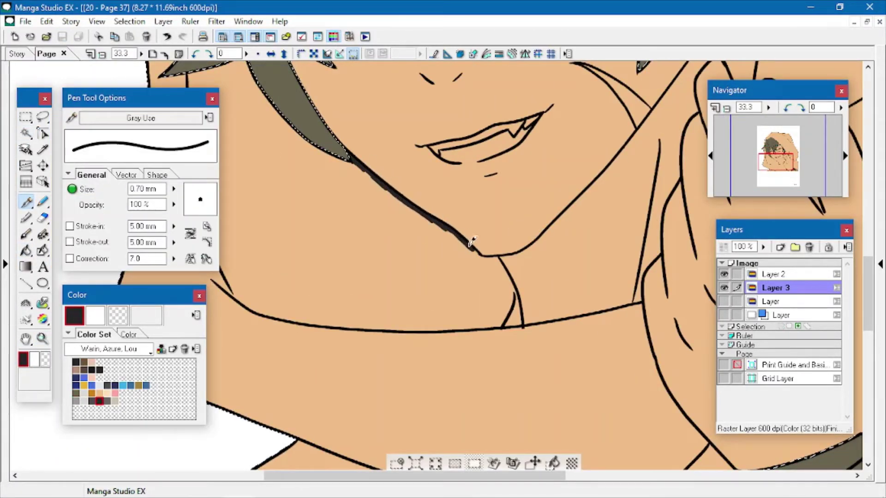
mouse_move(503, 325)
mouse_down()
mouse_move(642, 303)
mouse_move(659, 367)
mouse_up()
Outline both outer edges of the hand down to the cuff in dark charcoal
key(h)
drag(593, 334, 328, 220)
key(p)
mouse_move(396, 263)
mouse_down()
mouse_move(318, 221)
mouse_move(390, 305)
mouse_up()
scroll(397, 310, up, 5)
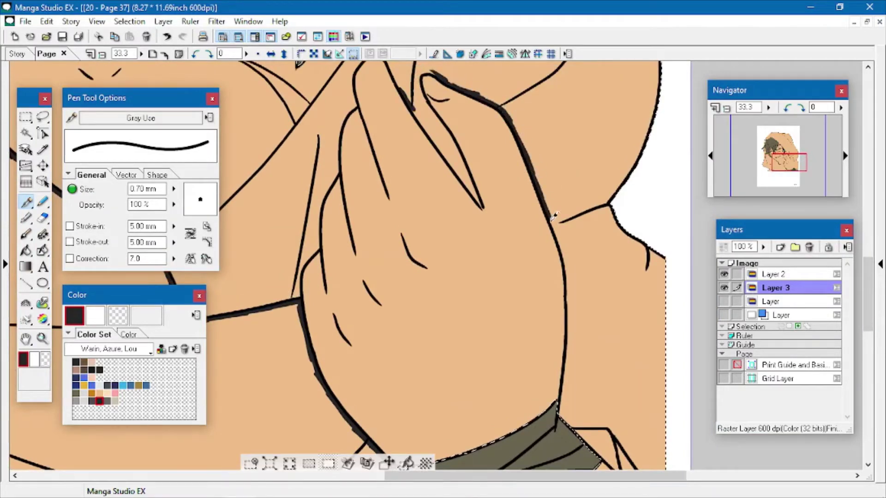
mouse_move(554, 217)
mouse_down()
mouse_move(570, 350)
mouse_move(558, 406)
mouse_up()
Outline the gap beside the thumb and close the hood's edge along the face and hair in dark charcoal
scroll(422, 283, up, 6)
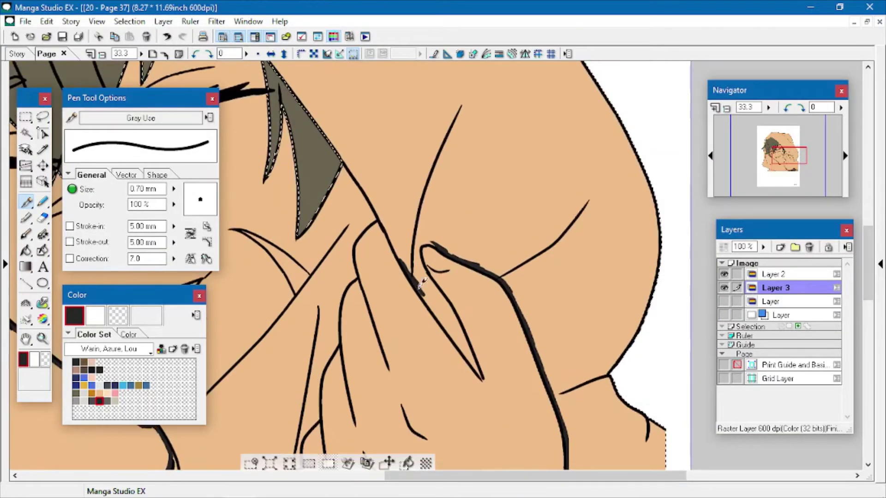
drag(422, 283, 440, 308)
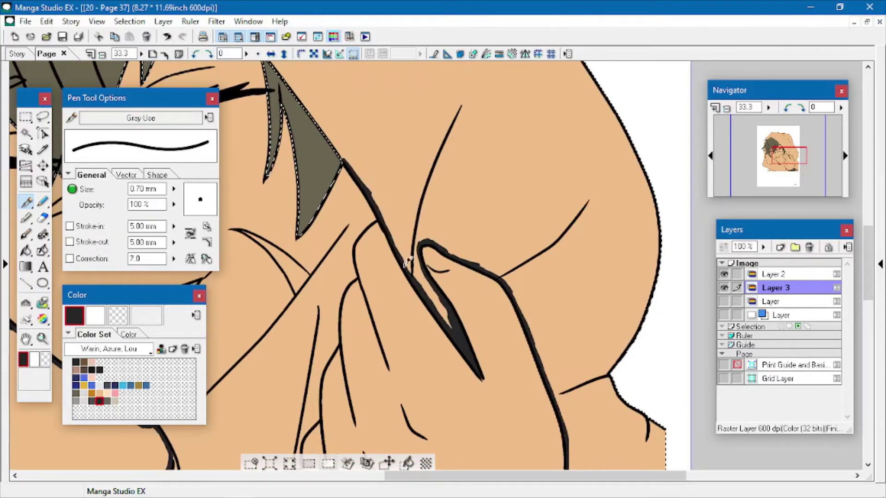
drag(268, 153, 438, 384)
key(ctrl+z)
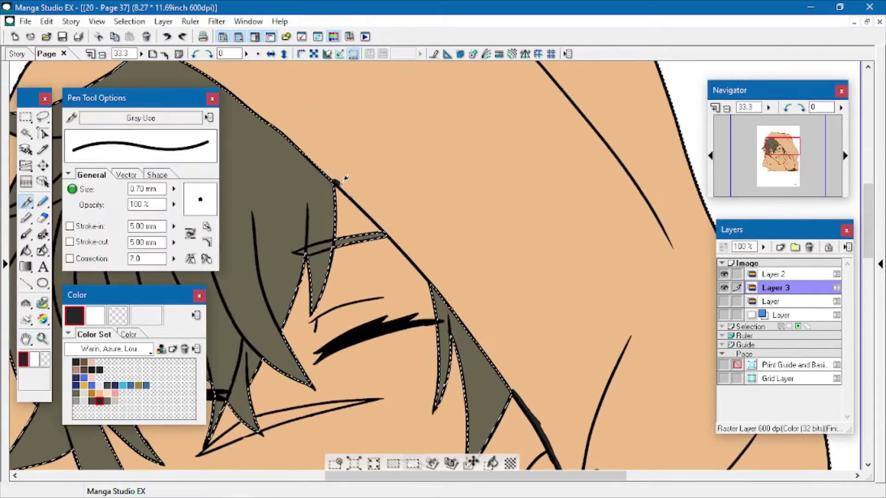
drag(425, 273, 432, 283)
Fill the large upper part of the hood, trying dark charcoal and settling on medium grey
click(26, 251)
click(393, 161)
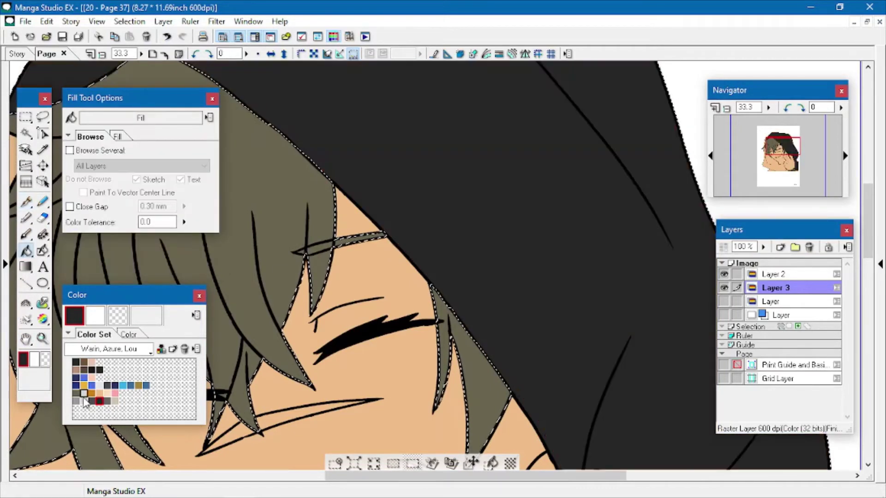
click(76, 401)
click(392, 162)
Try dark charcoal and grey-brown on the hood's lower inner area, undoing the latter, and fill it with medium grey
click(101, 54)
click(102, 54)
click(102, 54)
click(100, 402)
click(277, 392)
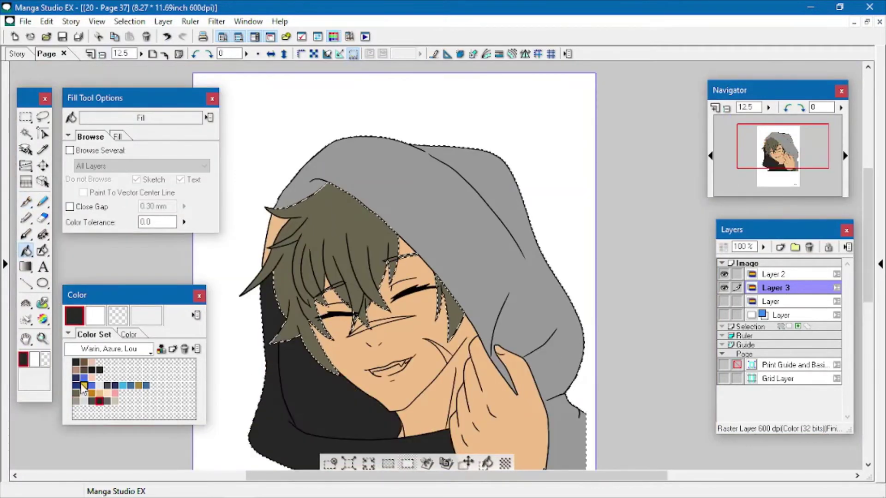
click(76, 394)
click(277, 369)
key(ctrl+z)
click(76, 401)
click(286, 383)
Paint the scars across the nose and on the cheek dark navy and tidy the cheek scar's edge with tan
click(26, 339)
drag(349, 347, 349, 259)
click(43, 339)
click(360, 291)
click(356, 302)
key(p)
click(115, 385)
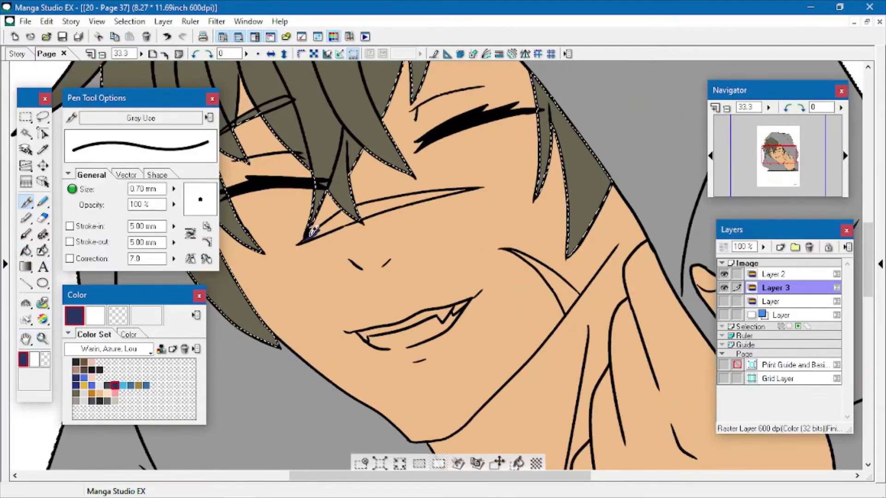
drag(361, 206, 391, 200)
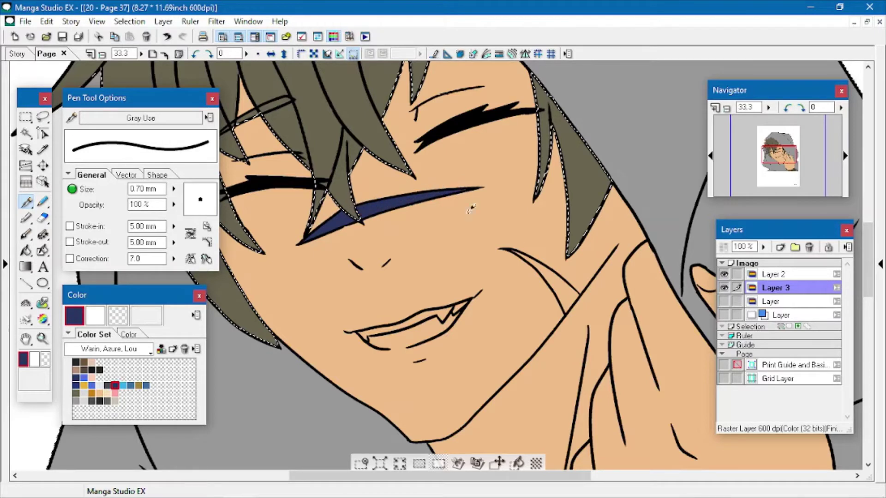
mouse_move(501, 249)
mouse_down()
mouse_move(573, 291)
mouse_move(550, 286)
mouse_move(573, 294)
mouse_move(555, 306)
mouse_up()
click(100, 393)
drag(535, 257, 514, 248)
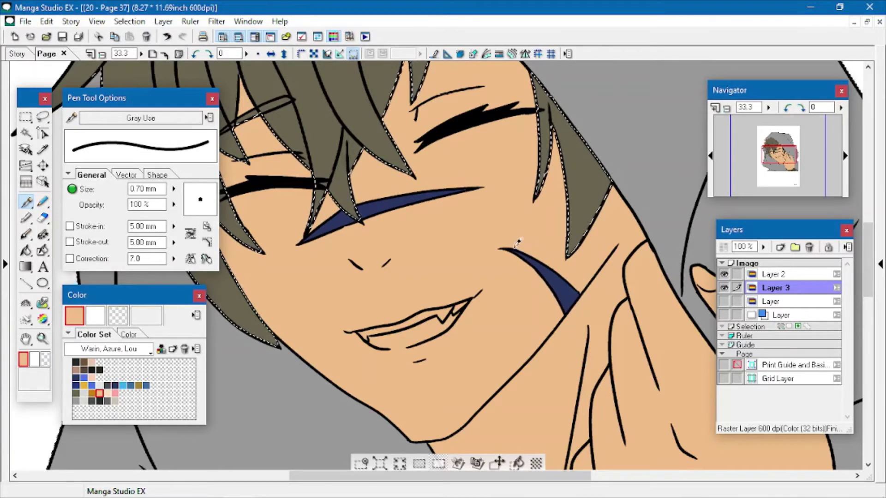
Fill the nose scar and the cheek scar with pale peach
click(108, 393)
key(g)
click(369, 210)
click(335, 222)
click(557, 283)
Paint the inside of the open mouth dark navy and tidy the lip line with tan
click(115, 385)
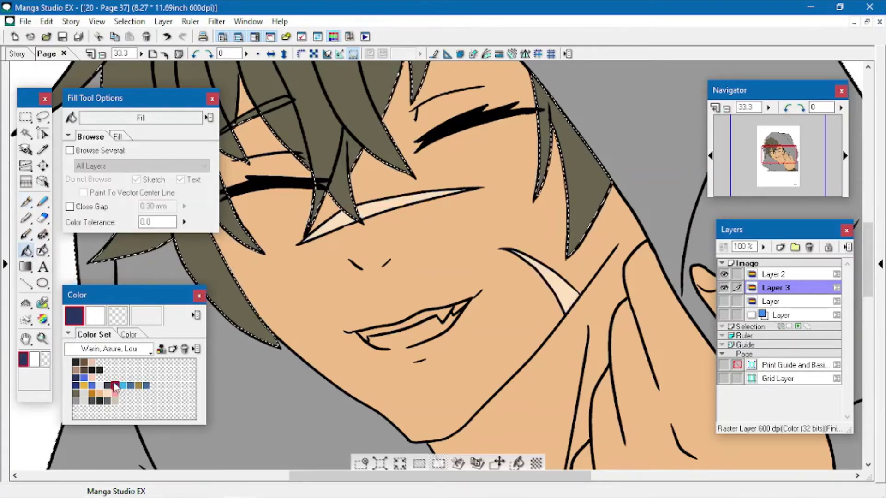
key(p)
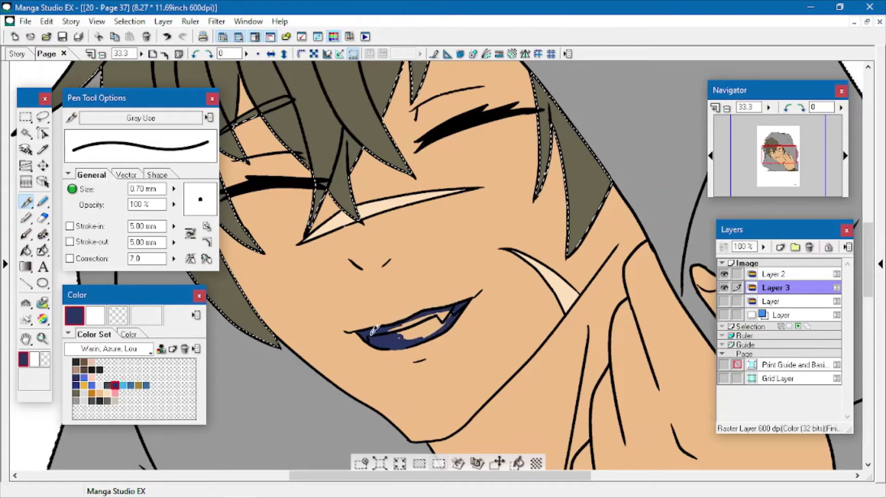
key(g)
click(412, 326)
key(p)
click(99, 393)
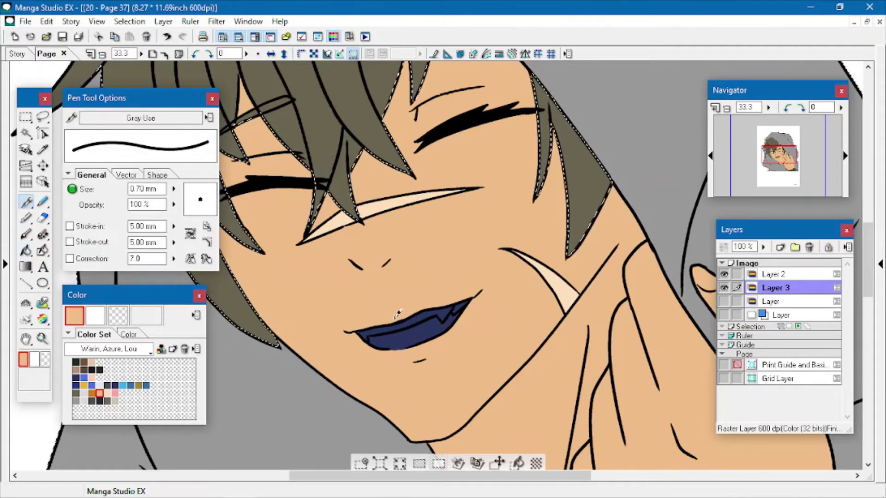
Deselect and fill the remaining hood patch beside the top of the hair with medium grey
key(ctrl+d)
click(78, 402)
key(ctrl+minus)
key(g)
click(175, 77)
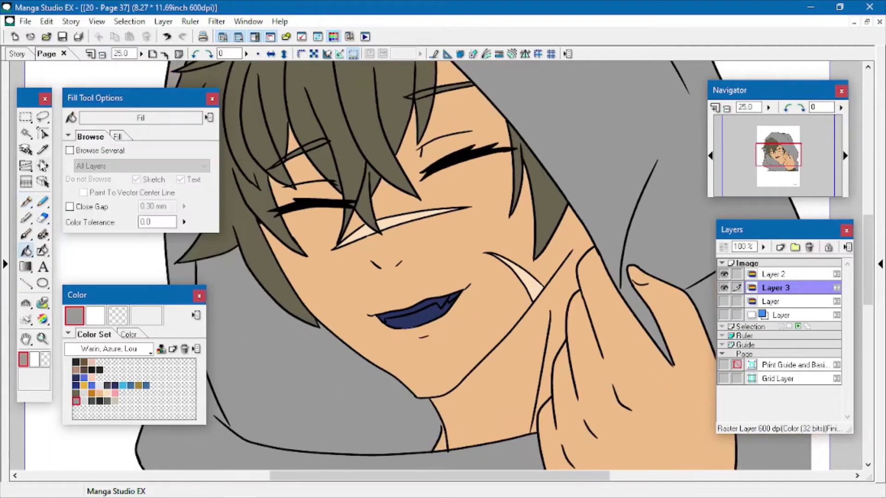
Select the navy mouth interior, outline the tongue in pink and fill it
click(26, 133)
click(418, 318)
click(115, 393)
key(ctrl+space)
click(407, 274)
click(445, 300)
key(p)
drag(372, 318, 395, 313)
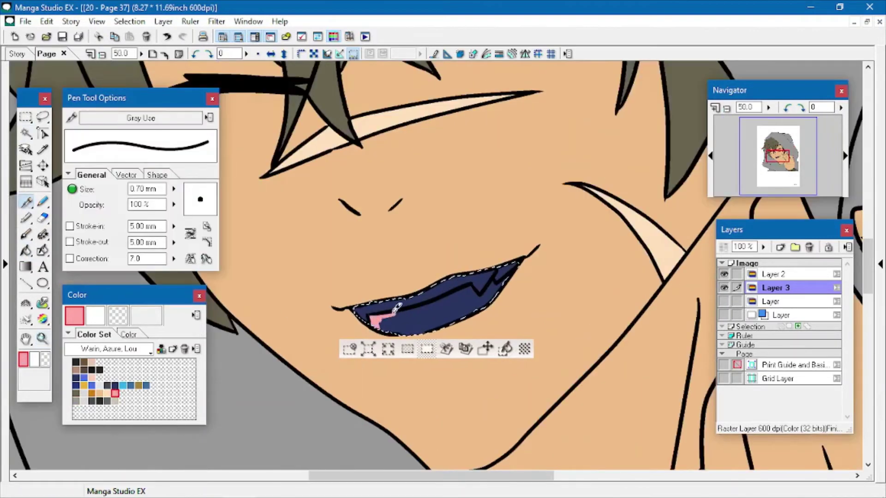
click(25, 251)
click(429, 316)
Sample the mouth's navy, touch up the area around the fang and deselect
click(42, 149)
click(455, 284)
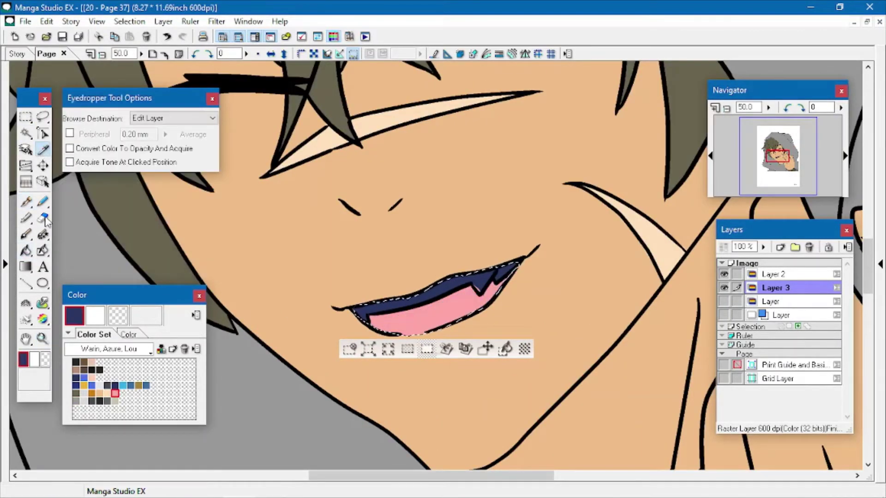
click(26, 202)
drag(480, 286, 491, 278)
click(350, 350)
Fill the teeth with off-white from the Standard Color Set and switch back to the previous colour set
click(101, 54)
click(102, 54)
click(102, 54)
click(102, 54)
click(129, 349)
click(110, 132)
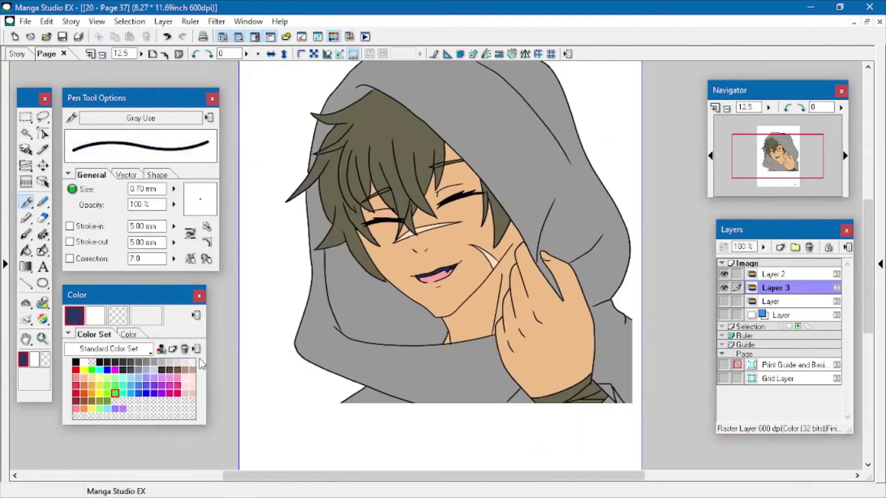
click(192, 363)
click(26, 251)
click(110, 349)
click(115, 288)
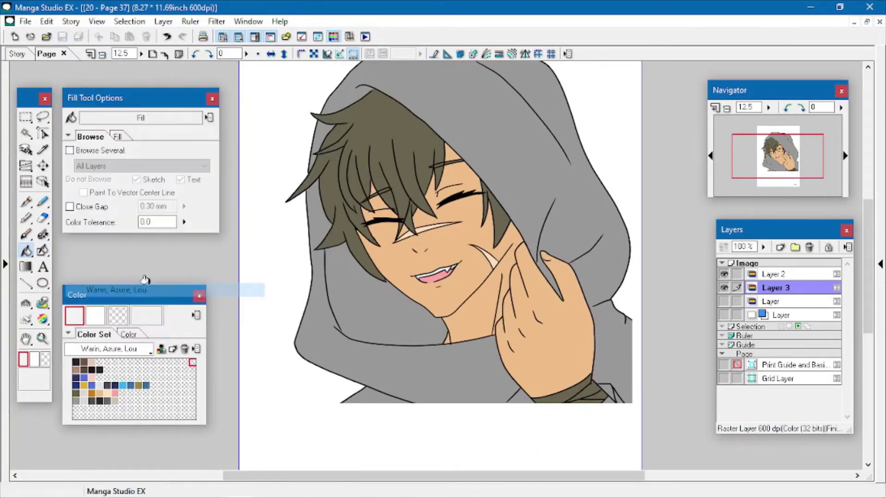
click(83, 393)
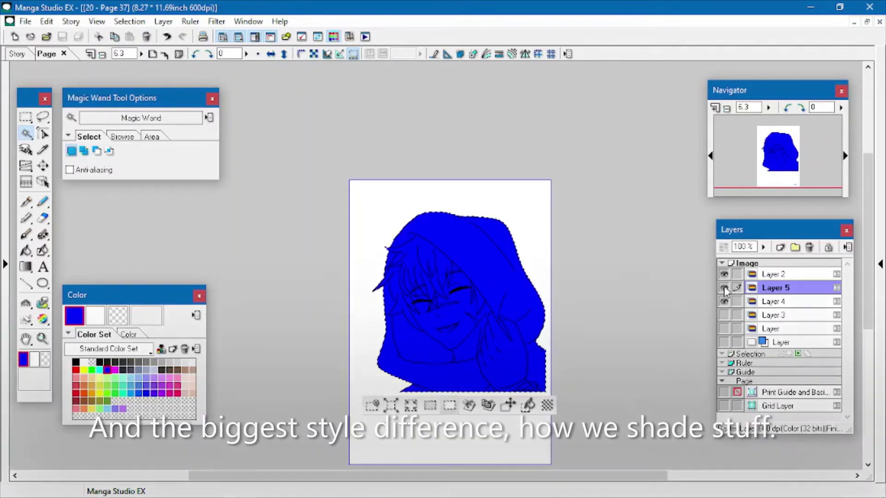
Clear the solid blue fill from Layer 4 and draw the hood's shadow contour over the hair and face in blue
key(Delete)
key(/)
click(427, 258)
key(p)
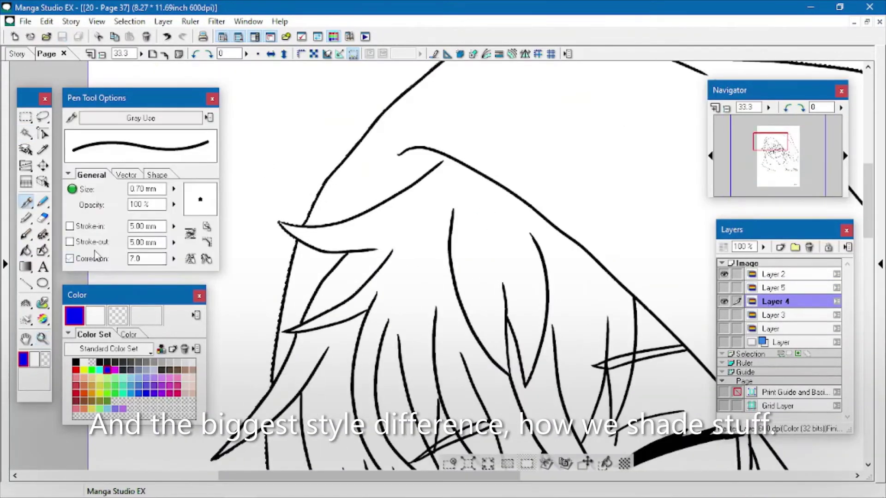
mouse_move(410, 149)
mouse_down()
mouse_move(360, 189)
mouse_move(312, 271)
mouse_move(301, 319)
mouse_move(325, 249)
mouse_up()
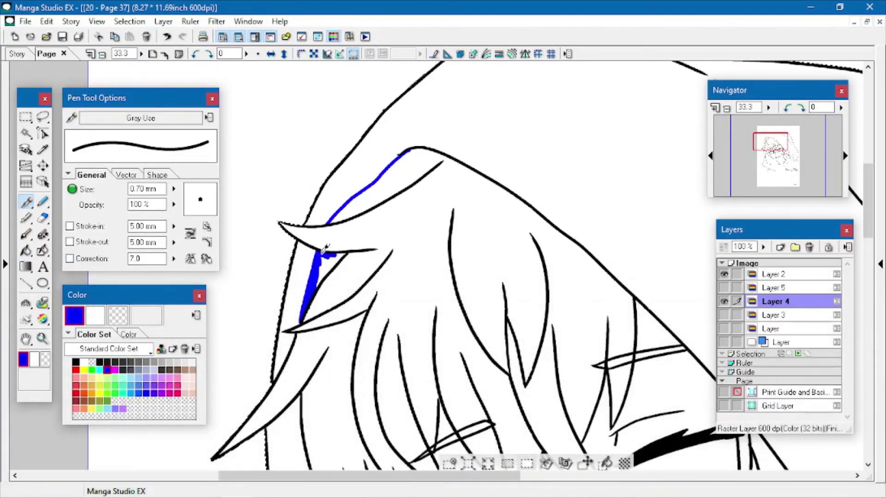
mouse_move(369, 202)
mouse_down()
mouse_move(484, 212)
mouse_move(629, 310)
mouse_move(655, 346)
mouse_up()
key(space)
drag(469, 316, 118, 199)
mouse_move(378, 122)
mouse_down()
mouse_move(499, 287)
mouse_move(522, 364)
mouse_up()
Outline a small rounded shadow at the nose and add a short one below the lower lip in blue
drag(867, 251, 867, 272)
drag(278, 254, 269, 240)
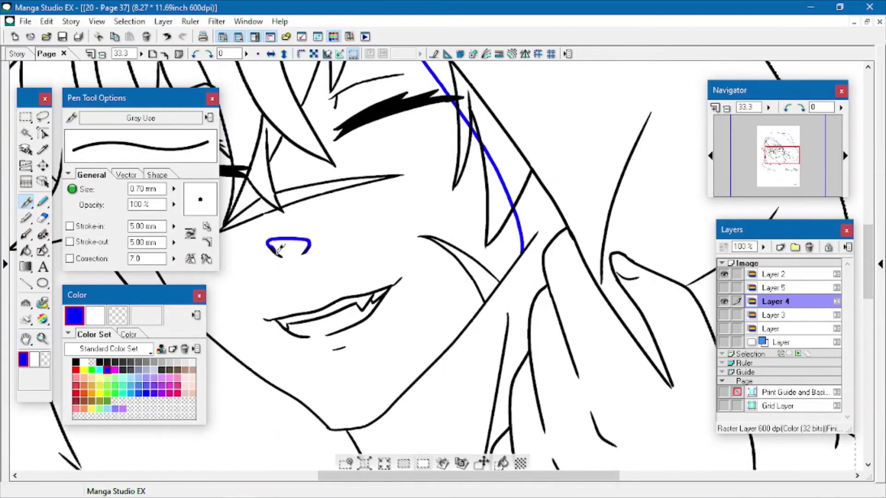
scroll(520, 249, down, 4)
Trace a blue shadow edge beneath the jaw from the chin up to the cheek and erase the overspill
drag(355, 343, 349, 345)
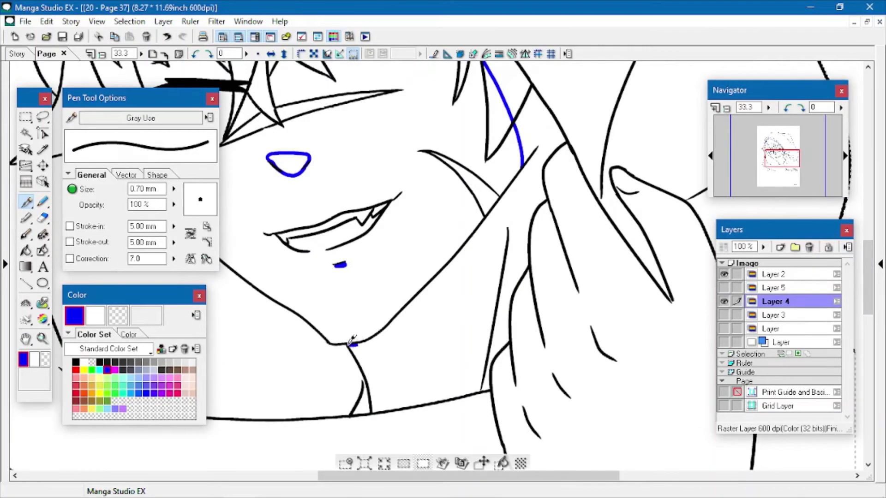
drag(463, 244, 484, 220)
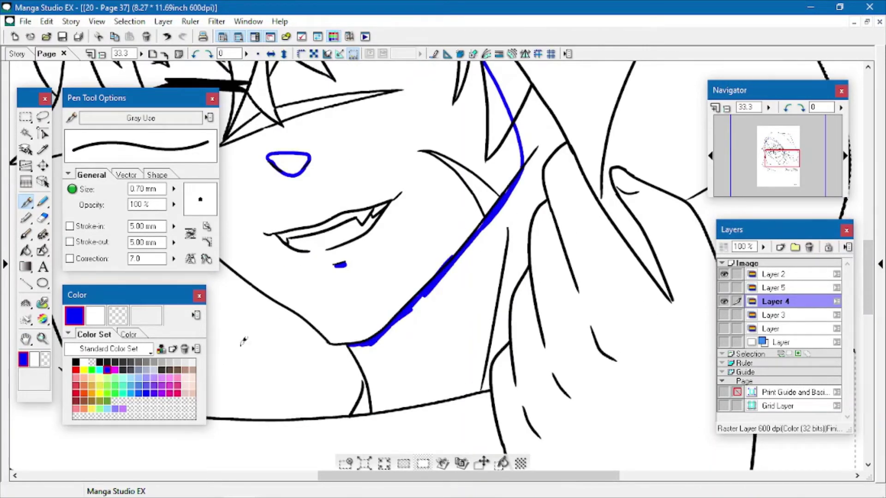
click(118, 316)
drag(454, 252, 436, 274)
click(74, 316)
Outline the cast shadow on the neck and trace the neck side and finger edges in blue
mouse_move(375, 374)
mouse_down()
mouse_move(413, 387)
mouse_move(488, 298)
mouse_up()
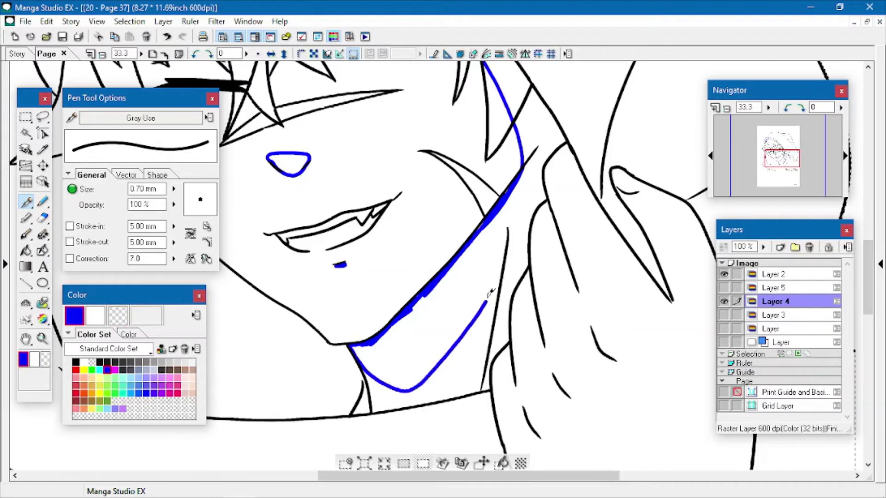
drag(483, 378, 482, 392)
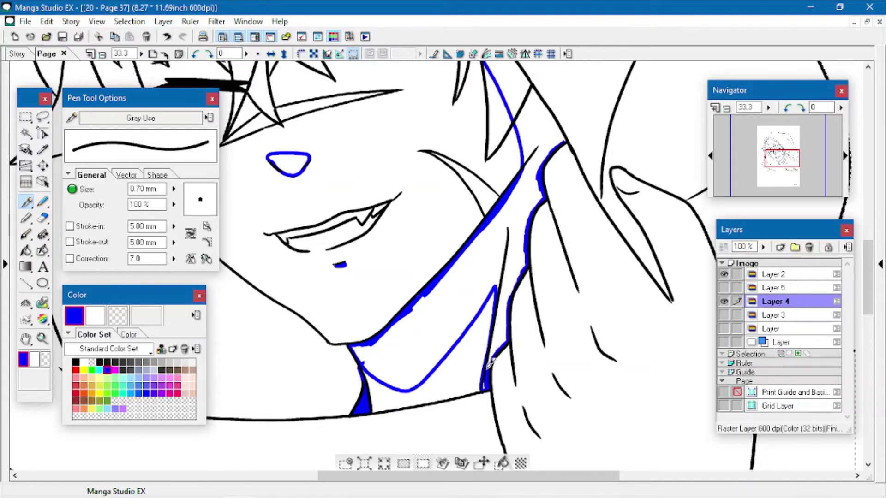
drag(488, 368, 482, 387)
Trace the hood's inner fold and the collar line down to the neck in blue
drag(499, 477, 408, 477)
drag(293, 163, 296, 179)
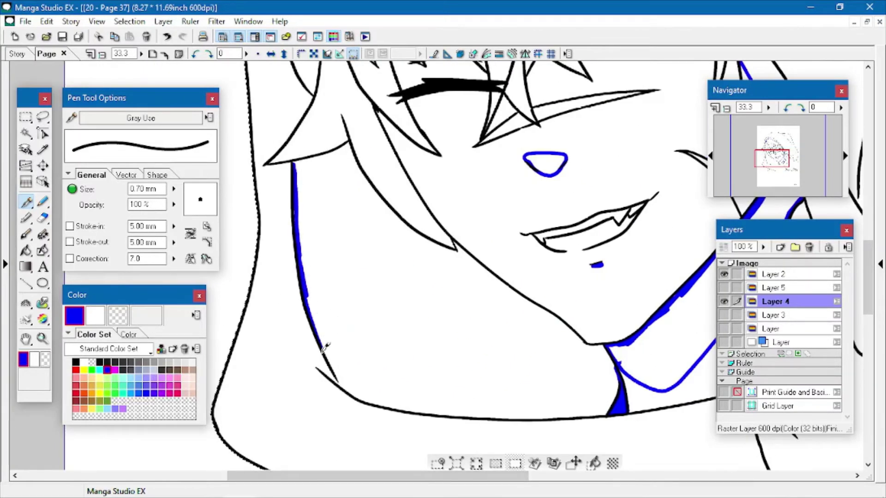
drag(371, 400, 405, 405)
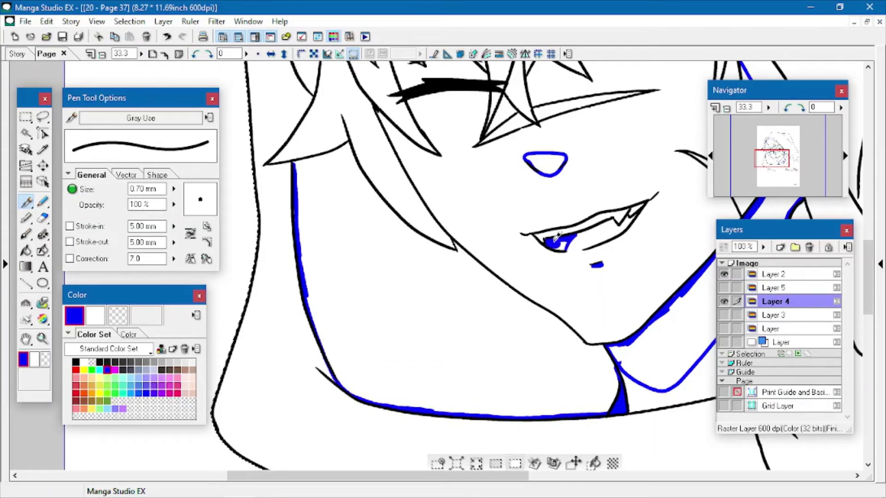
Shade the tongue along the lower edge of the teeth in blue and erase the overspill around the fang
drag(572, 238, 633, 218)
key(c)
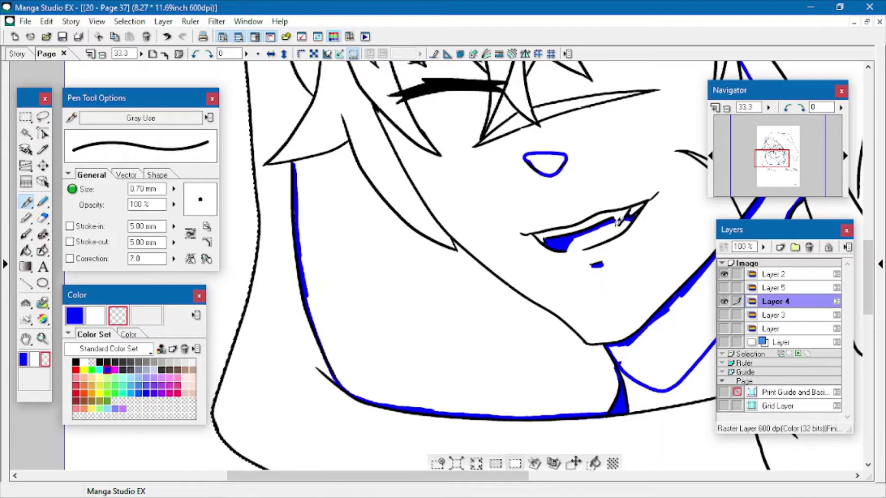
key(c)
Outline the hair tips and jaw bordering the hood's lower interior and fill that interior with blue
mouse_move(294, 164)
mouse_down()
mouse_move(323, 154)
mouse_move(373, 194)
mouse_up()
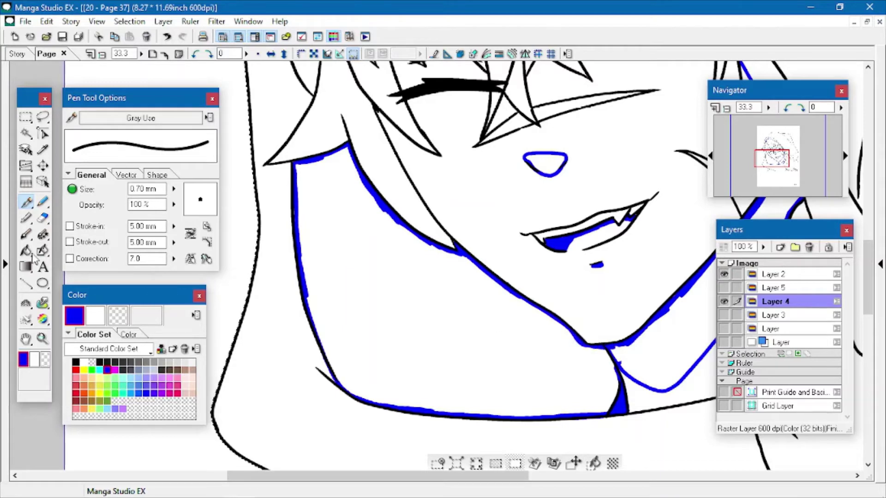
key(g)
click(433, 293)
key(p)
click(120, 317)
Trace the hood's opening in blue from the fingertips up along the face to the top of the hair
key(space)
mouse_move(581, 128)
mouse_down()
mouse_move(275, 281)
mouse_move(313, 375)
mouse_up()
click(75, 318)
drag(480, 277, 496, 301)
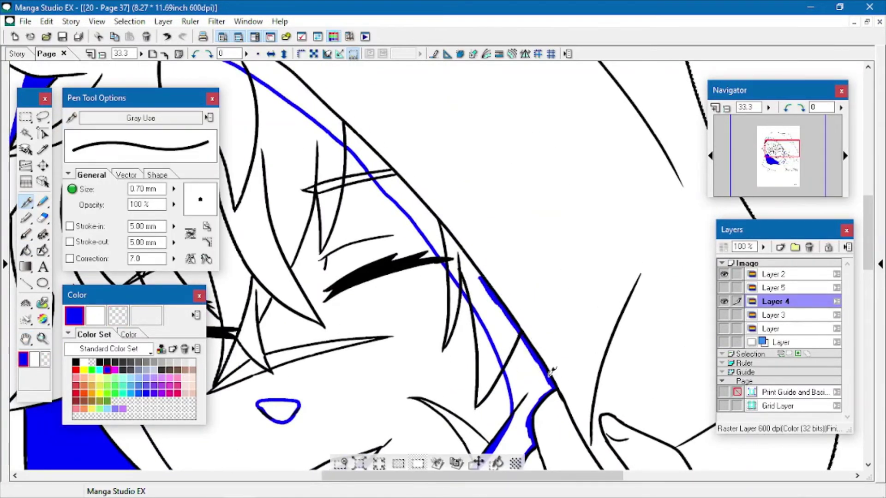
mouse_move(387, 165)
mouse_down()
mouse_move(415, 188)
mouse_move(392, 218)
mouse_move(523, 351)
mouse_up()
key(space)
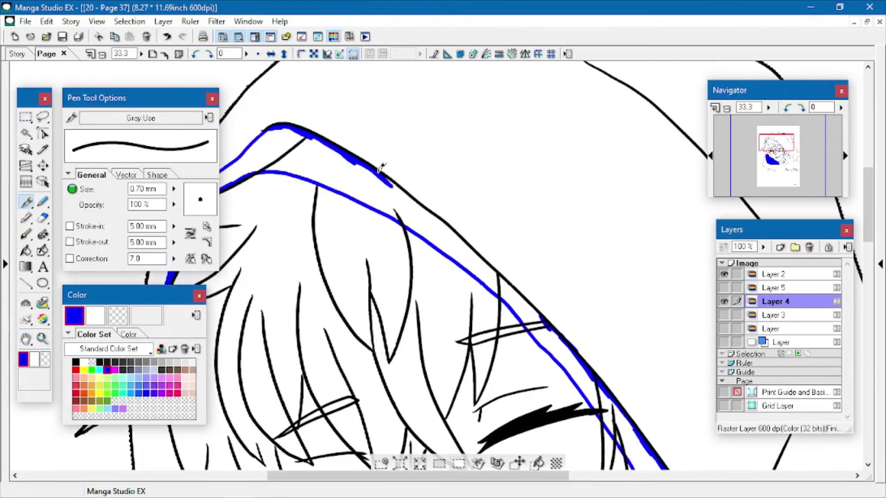
drag(383, 175, 549, 321)
Fill the hood's shadow band over the hair and face with blue and clean up its edges
click(27, 251)
click(281, 154)
click(27, 202)
click(118, 316)
drag(431, 203, 409, 189)
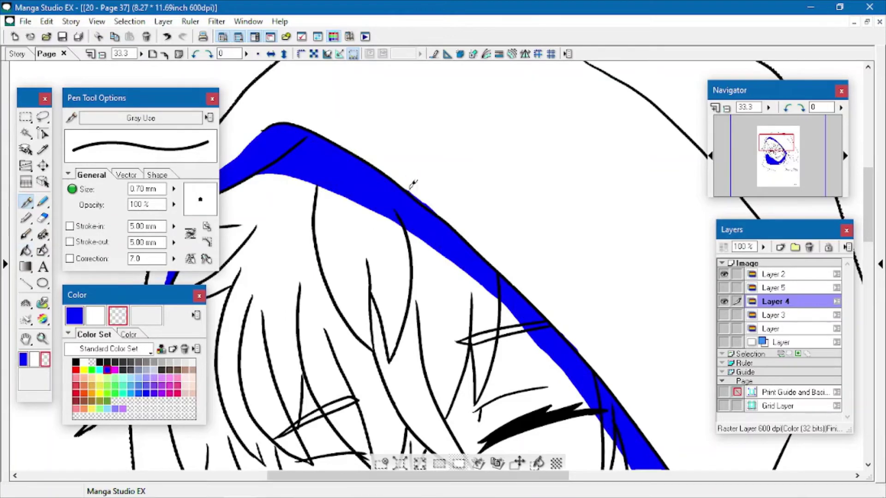
drag(555, 324, 578, 352)
click(74, 316)
drag(442, 222, 429, 245)
Outline and fill the narrow gap between the side hair and the hood with blue, saving the page
click(101, 54)
click(102, 54)
click(102, 54)
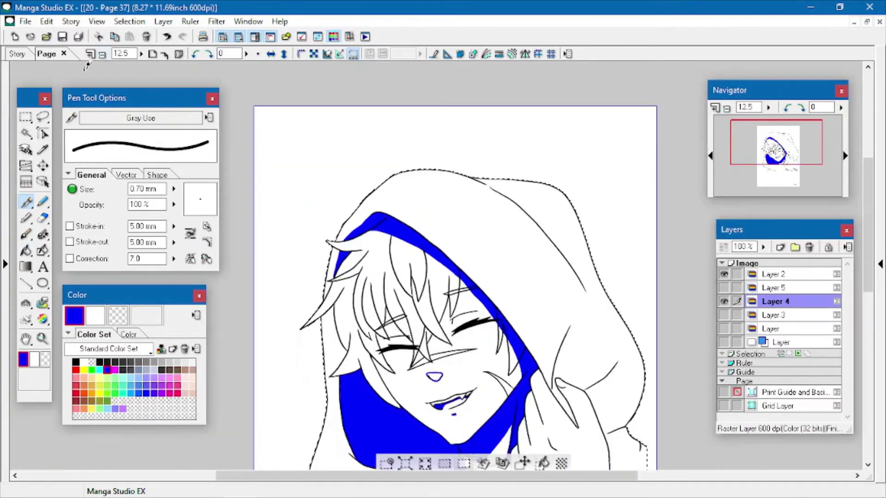
key(ctrl+s)
key(ctrl+space)
click(292, 301)
click(292, 301)
click(291, 301)
mouse_move(375, 201)
mouse_down()
mouse_move(388, 358)
mouse_move(406, 337)
mouse_move(382, 274)
mouse_move(409, 328)
mouse_up()
click(27, 251)
click(391, 323)
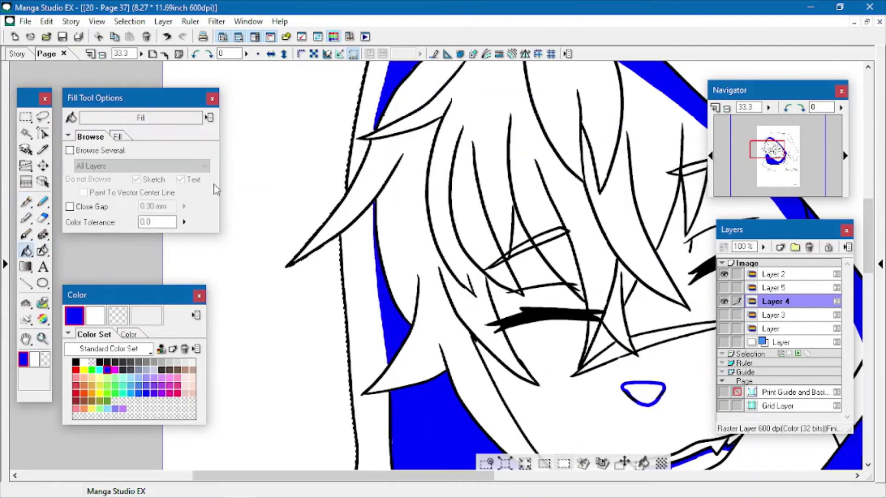
key(ctrl+s)
Fill both eyebrows with blue and trace the eyelid creases above the closed eyes
click(26, 202)
drag(493, 265, 511, 251)
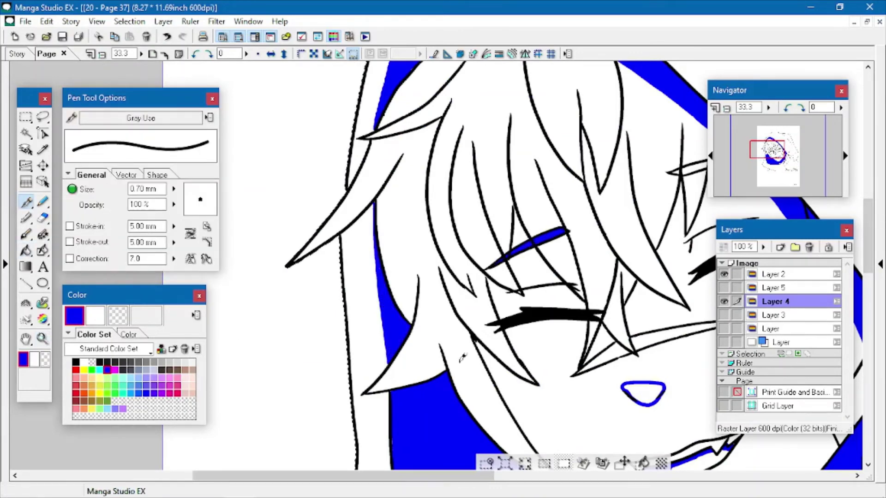
drag(388, 475, 436, 476)
drag(537, 173, 596, 160)
drag(550, 245, 568, 235)
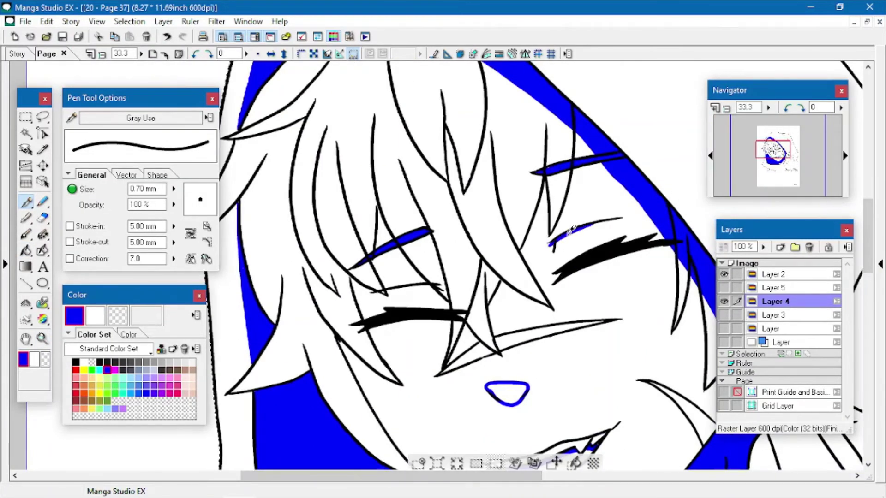
drag(401, 286, 379, 291)
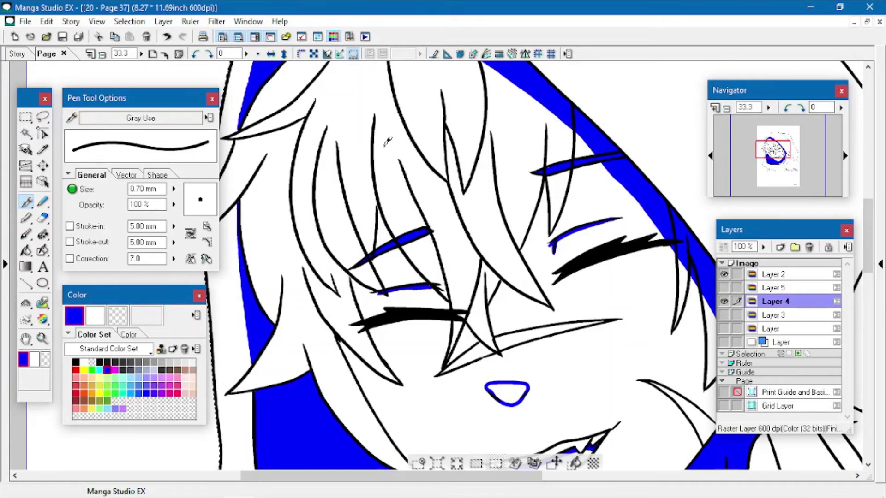
Outline pointed blue shadow shapes along the fringe strands from the forehead down to the eyebrows
drag(374, 136, 410, 233)
mouse_move(400, 161)
mouse_down()
mouse_move(424, 255)
mouse_move(456, 309)
mouse_up()
mouse_move(461, 258)
mouse_down()
mouse_move(448, 183)
mouse_move(522, 281)
mouse_up()
mouse_move(491, 140)
mouse_down()
mouse_move(527, 286)
mouse_move(544, 121)
mouse_move(565, 124)
mouse_up()
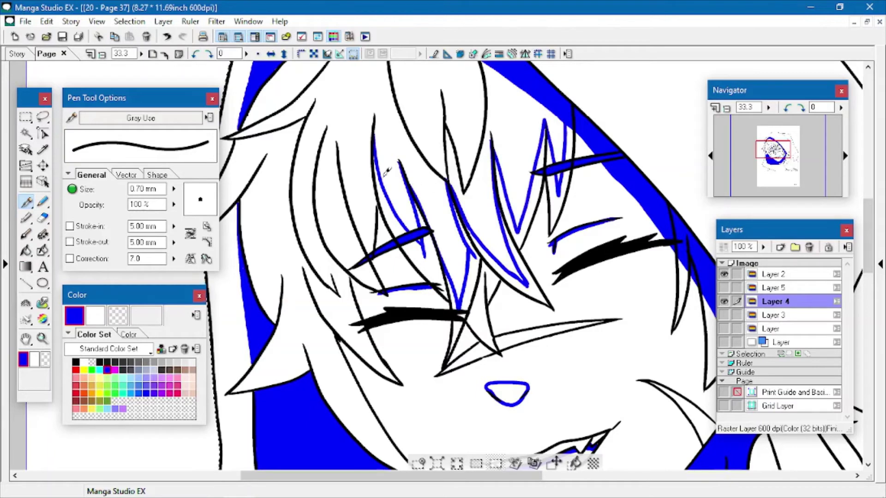
drag(337, 146, 375, 179)
drag(357, 266, 344, 178)
drag(293, 214, 309, 187)
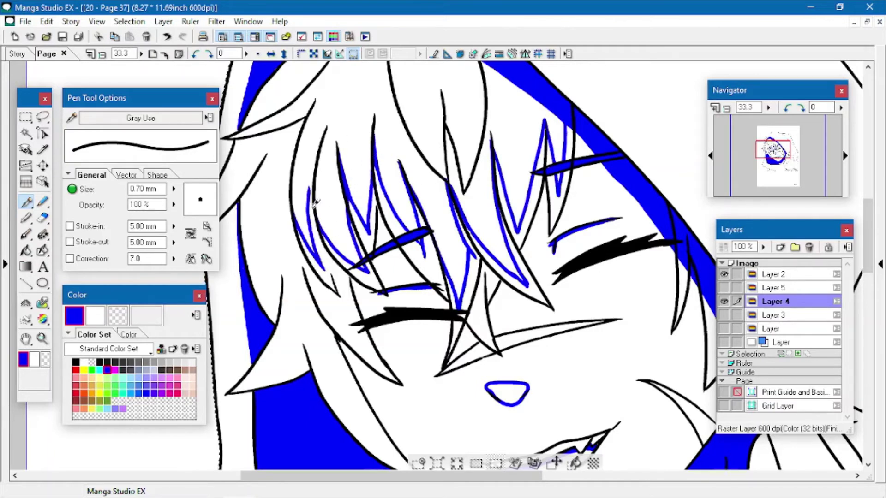
Outline blue shadows on the side hair tip by the jaw and the locks beside the closed eye
drag(231, 392, 301, 335)
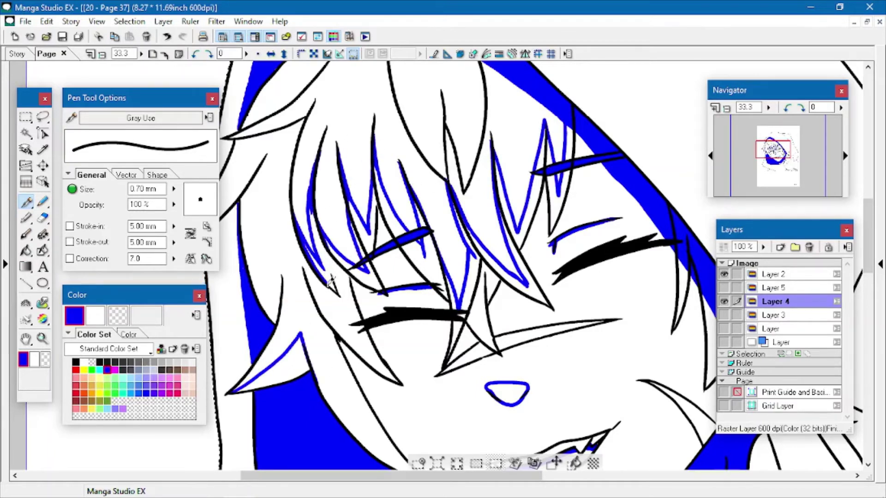
drag(305, 265, 378, 356)
drag(344, 274, 353, 300)
mouse_move(281, 279)
mouse_down()
mouse_move(278, 241)
mouse_move(381, 148)
mouse_move(318, 251)
mouse_up()
Redraw the shadow outline on the outermost side lock of hair and fill it with blue
scroll(286, 257, left, 5)
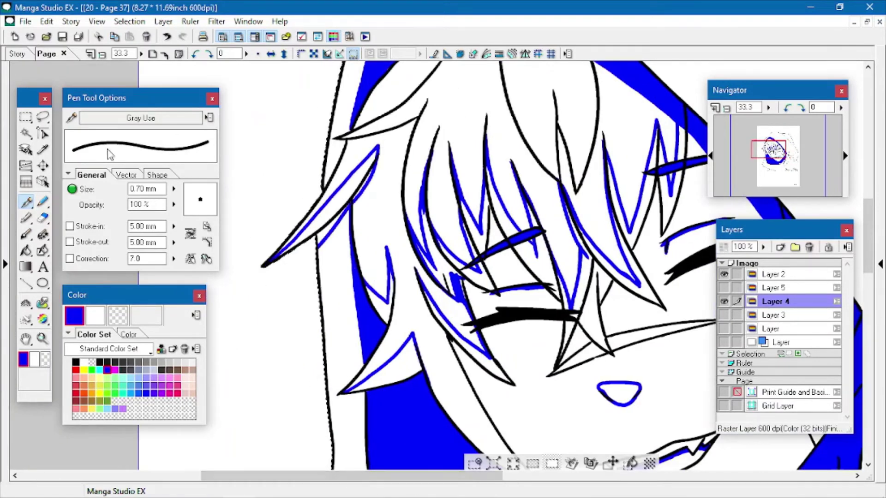
key(ctrl+z)
mouse_move(265, 265)
mouse_down()
mouse_move(297, 243)
mouse_move(318, 242)
mouse_up()
click(26, 251)
click(333, 213)
click(26, 202)
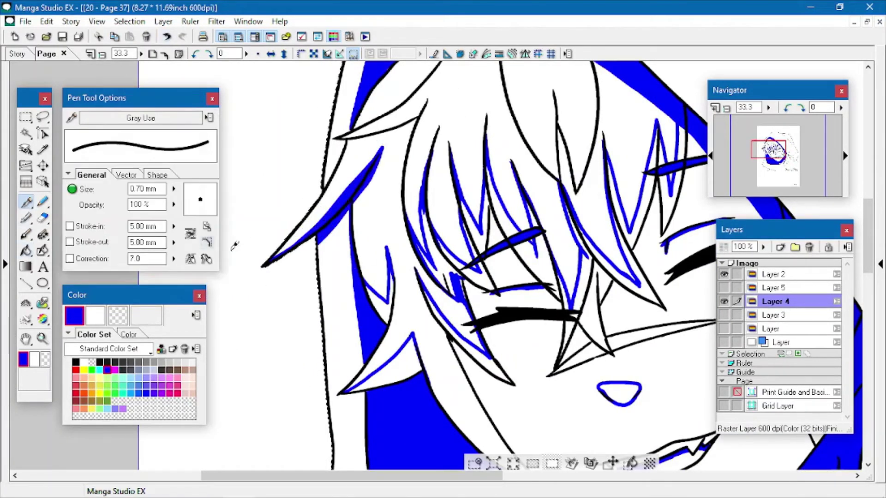
Close the shadow outlines on the lower side hair tips and fill them with blue
drag(391, 268, 388, 308)
drag(413, 341, 421, 371)
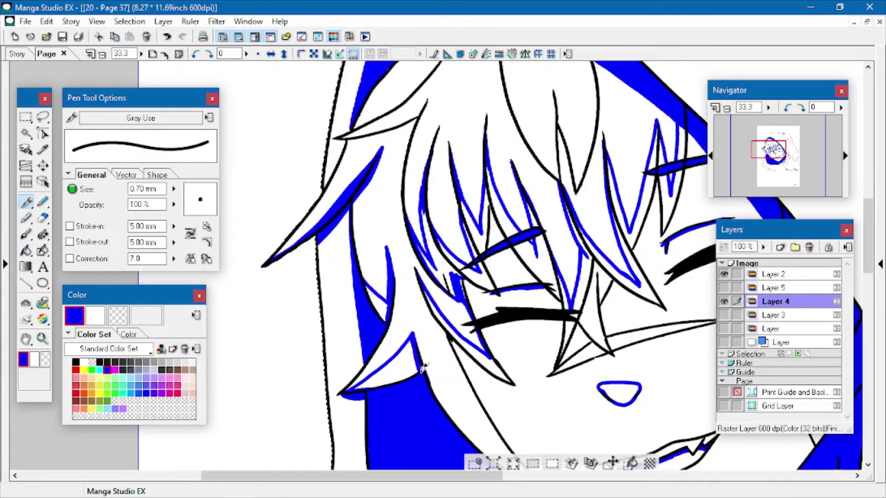
click(26, 251)
click(381, 306)
click(395, 364)
Fill the outlined nose with blue
key(space)
drag(547, 323, 408, 246)
key(g)
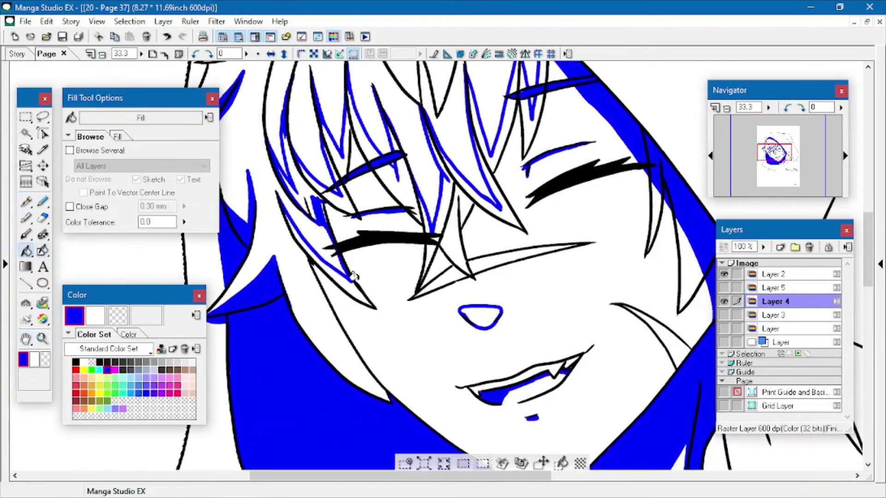
click(480, 316)
Outline blue cast shadows beneath the fringe tips and along the long side locks on the face
key(p)
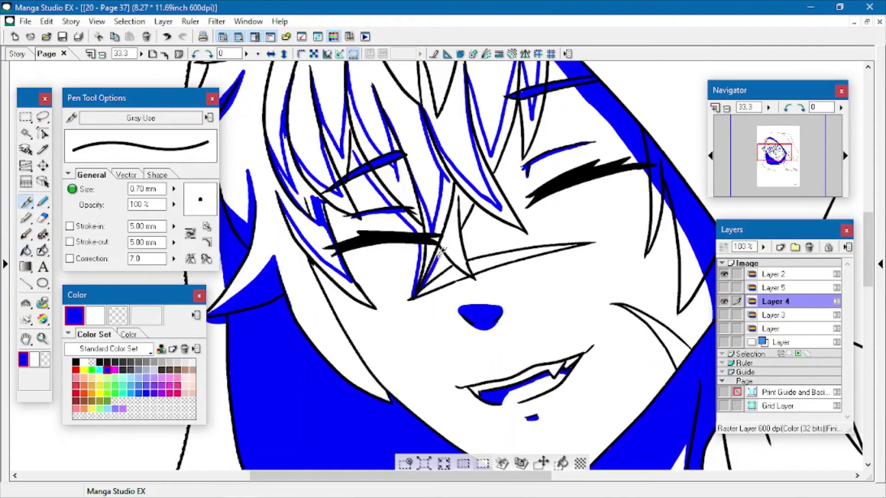
drag(525, 158, 559, 64)
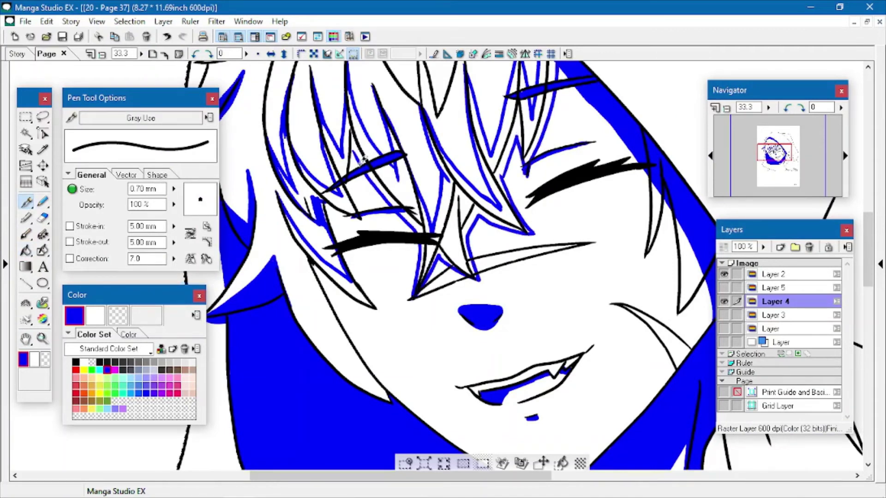
drag(362, 386, 278, 189)
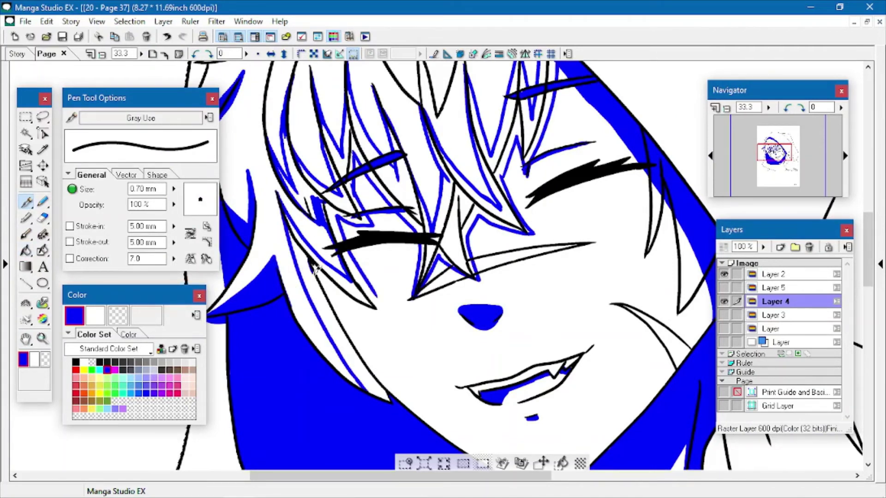
drag(315, 269, 392, 392)
mouse_move(319, 262)
mouse_down()
mouse_move(384, 320)
mouse_move(346, 246)
mouse_up()
Fill the side lock shadows with blue and trim their tips with the transparent colour
click(26, 250)
click(333, 313)
click(353, 291)
click(304, 194)
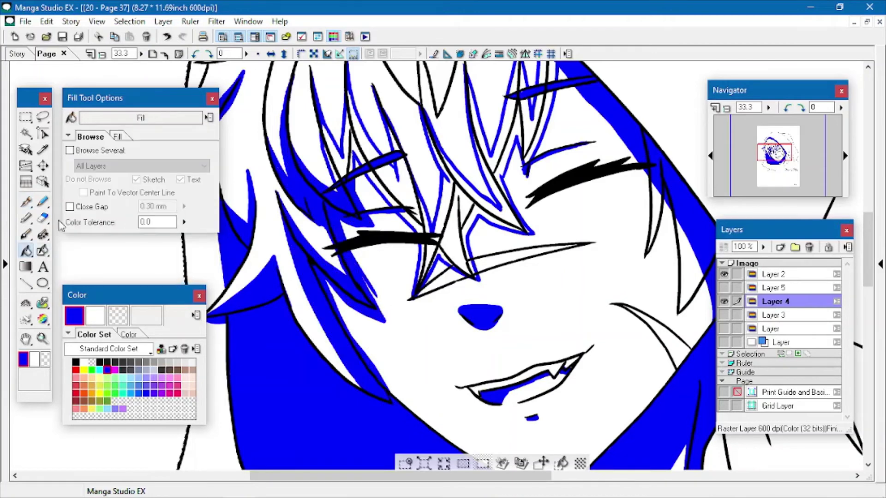
key(p)
key(c)
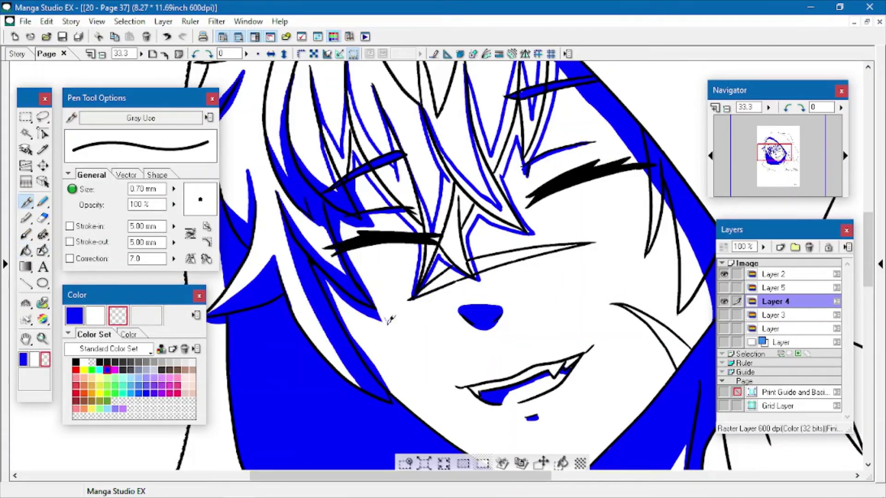
Fill more of the fringe shadows with blue, then undo the last fill
click(26, 338)
drag(332, 175, 278, 301)
click(75, 316)
click(26, 250)
click(304, 268)
click(322, 302)
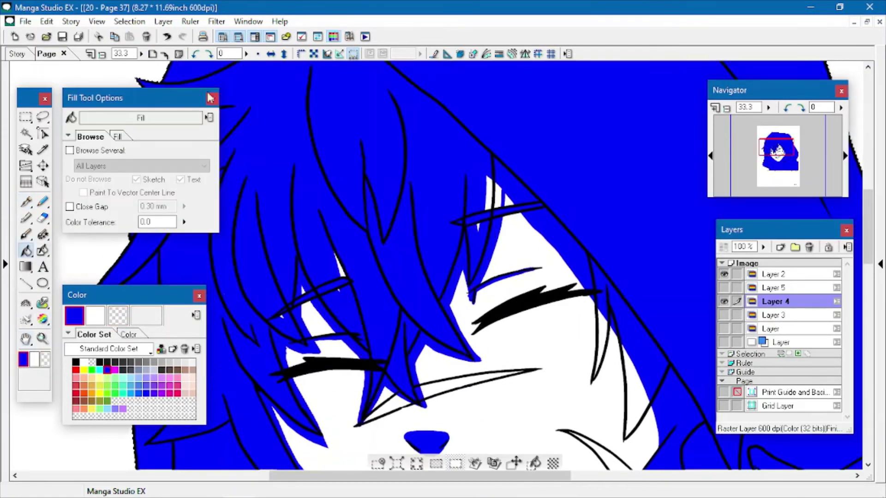
key(ctrl+z)
Close gaps in the fringe shadow outlines, undoing a test fill and briefly hiding Layer 2 to check them
click(27, 202)
drag(321, 222, 344, 296)
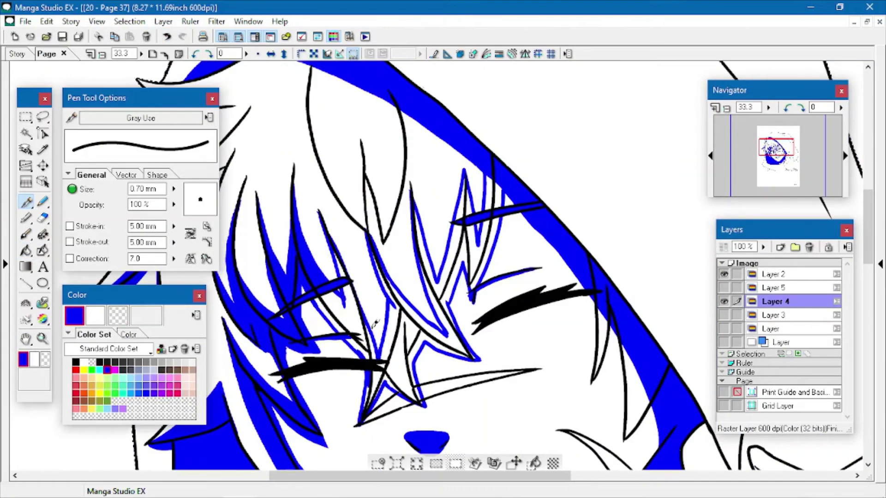
click(26, 252)
click(342, 221)
key(ctrl+z)
click(724, 274)
click(724, 274)
click(26, 203)
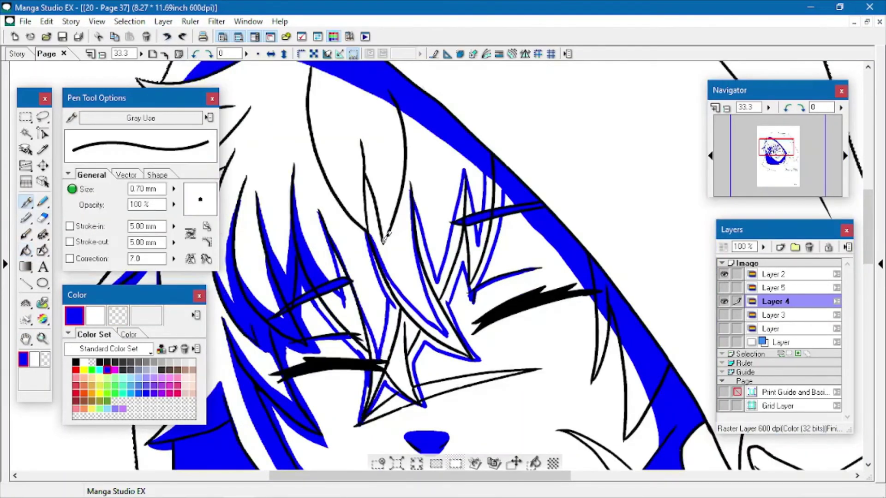
Fill the outlined fringe shadows between the eyes and beneath both eyebrows with blue
click(27, 251)
click(450, 261)
click(392, 337)
click(323, 313)
click(340, 272)
click(488, 199)
click(26, 202)
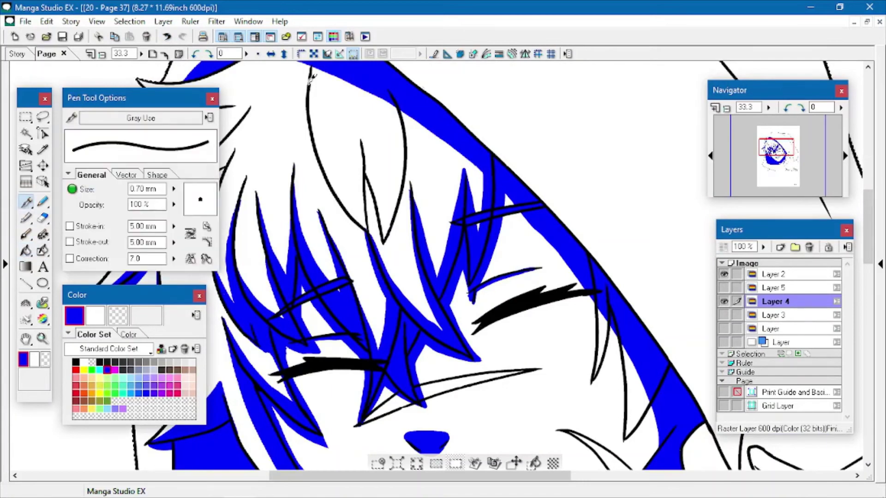
Outline pointed shadows on the large central strands at the crown and fill them with blue
mouse_move(310, 80)
mouse_down()
mouse_move(372, 154)
mouse_move(394, 105)
mouse_move(340, 206)
mouse_move(411, 199)
mouse_move(412, 118)
mouse_up()
click(26, 250)
click(345, 200)
Outline and fill blue shadows on the upper side tufts of hair, then save the page
click(26, 339)
drag(254, 209, 474, 222)
click(26, 202)
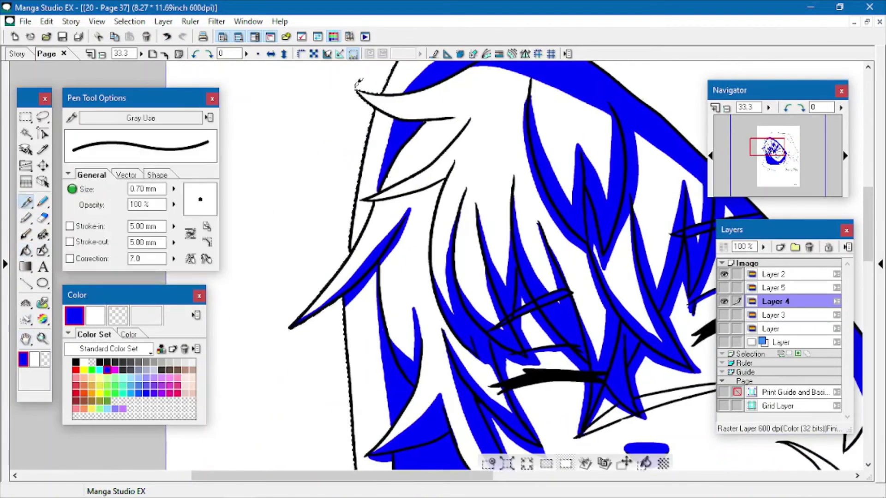
mouse_move(359, 92)
mouse_down()
mouse_move(401, 131)
mouse_move(374, 119)
mouse_up()
mouse_move(362, 201)
mouse_down()
mouse_move(438, 186)
mouse_move(453, 163)
mouse_move(445, 320)
mouse_move(453, 335)
mouse_up()
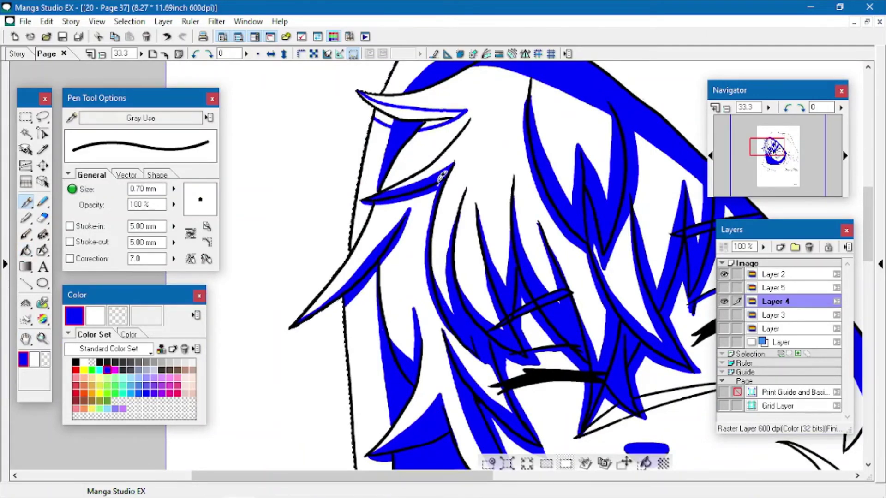
click(26, 251)
click(415, 114)
click(62, 37)
Trace a shadow edge across the collar and sleeve, fill the area below with blue, and save the page
click(102, 54)
click(102, 54)
click(26, 339)
drag(542, 313, 406, 203)
key(p)
mouse_move(254, 316)
mouse_down()
mouse_move(442, 348)
mouse_move(460, 341)
mouse_move(478, 309)
mouse_up()
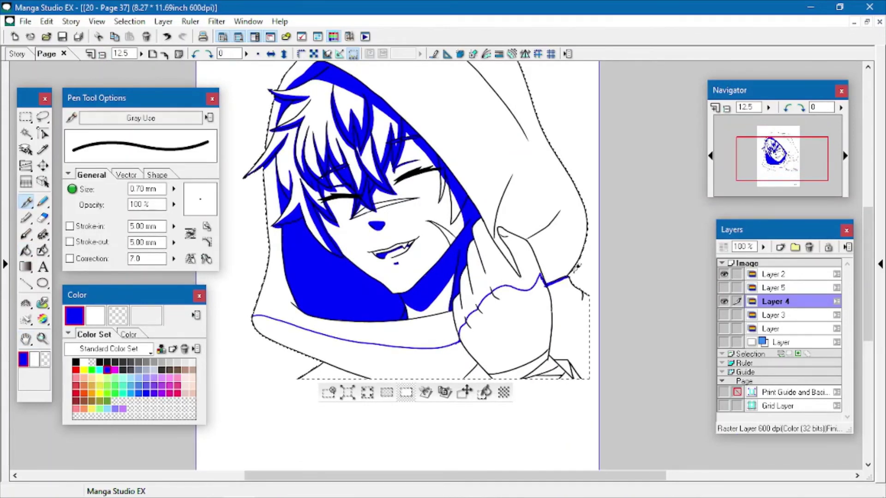
click(26, 251)
click(393, 362)
click(62, 36)
Trace the blue shadow edge across the hood's side fold and down the raised hand
click(42, 339)
click(501, 154)
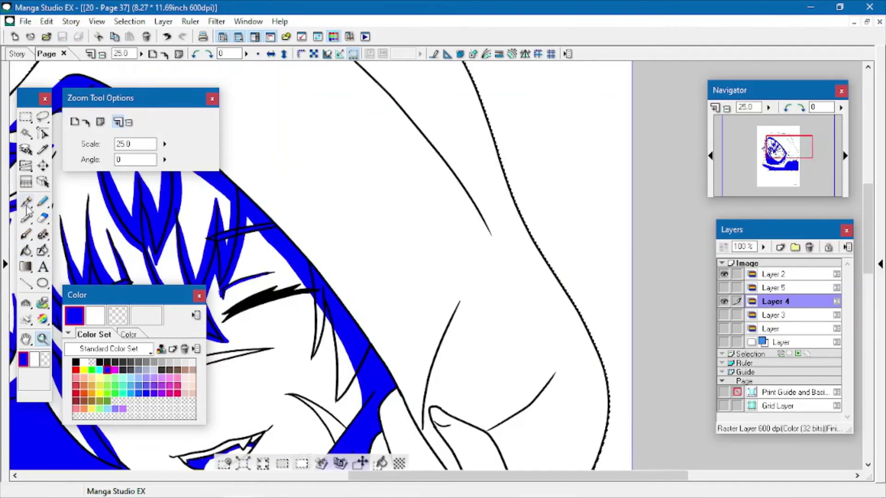
click(25, 201)
mouse_move(297, 248)
mouse_down()
mouse_move(403, 330)
mouse_move(504, 380)
mouse_move(546, 263)
mouse_up()
scroll(408, 231, down, 5)
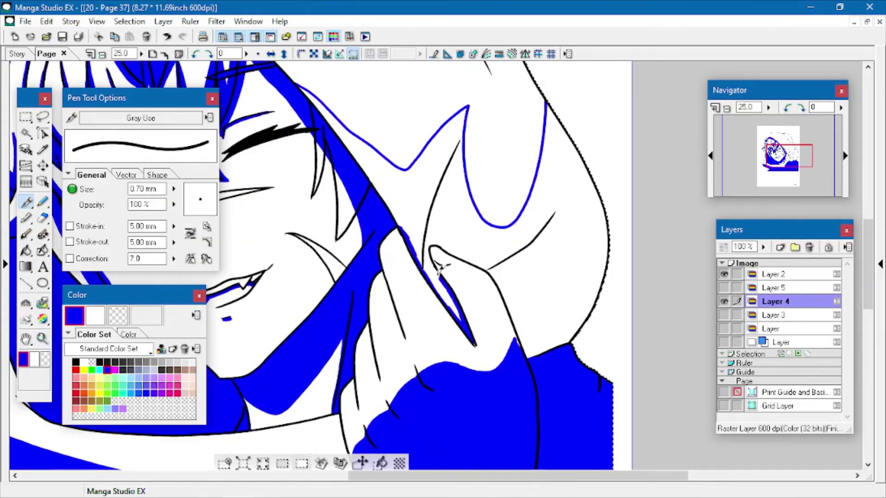
drag(490, 269, 501, 358)
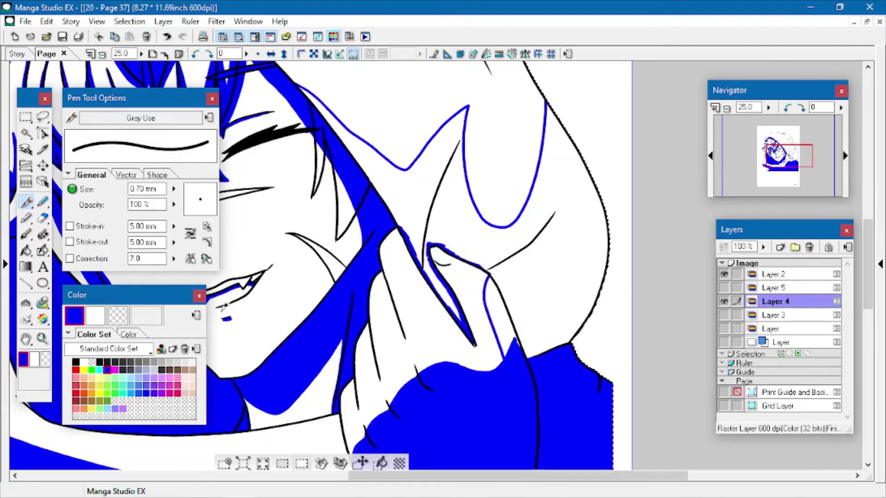
Fill the hood's side shadow with blue and draw thin shadows between the fingers
key(g)
click(382, 263)
key(p)
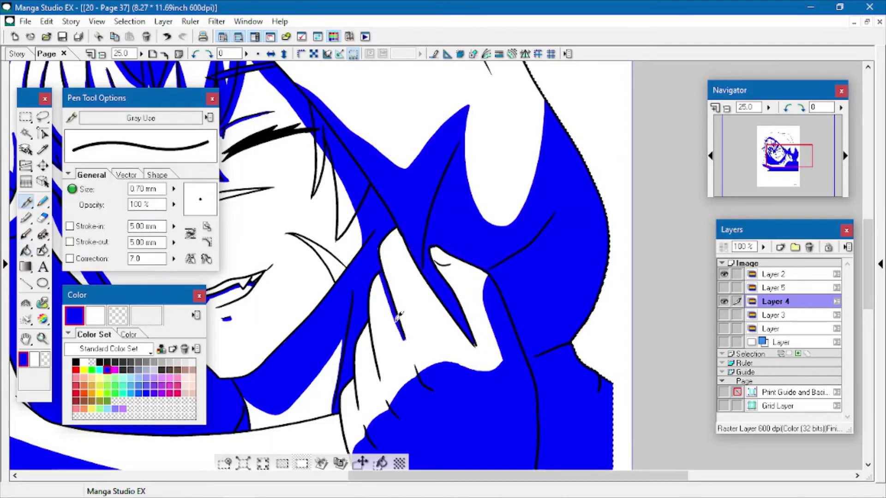
drag(368, 323, 373, 345)
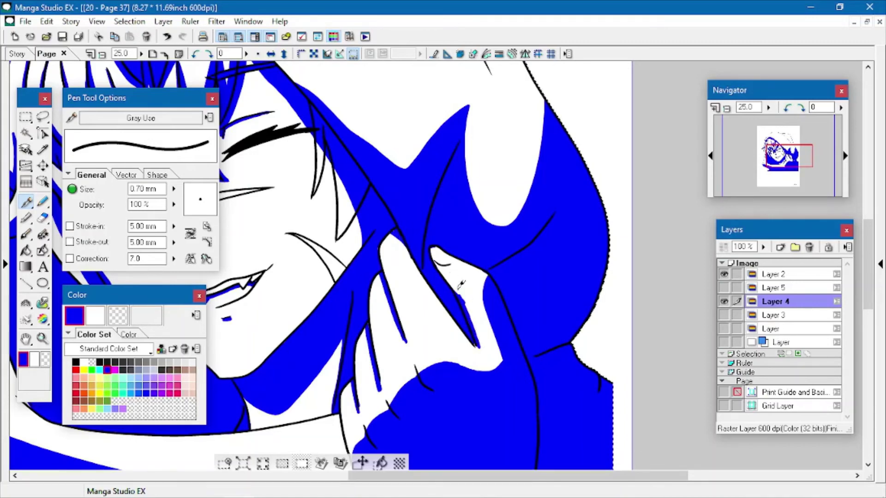
Carve a highlight out of the blue at the sleeve's lower edge using the transparent colour
key(space)
mouse_move(326, 413)
mouse_down()
mouse_move(379, 210)
mouse_move(407, 256)
mouse_up()
key(c)
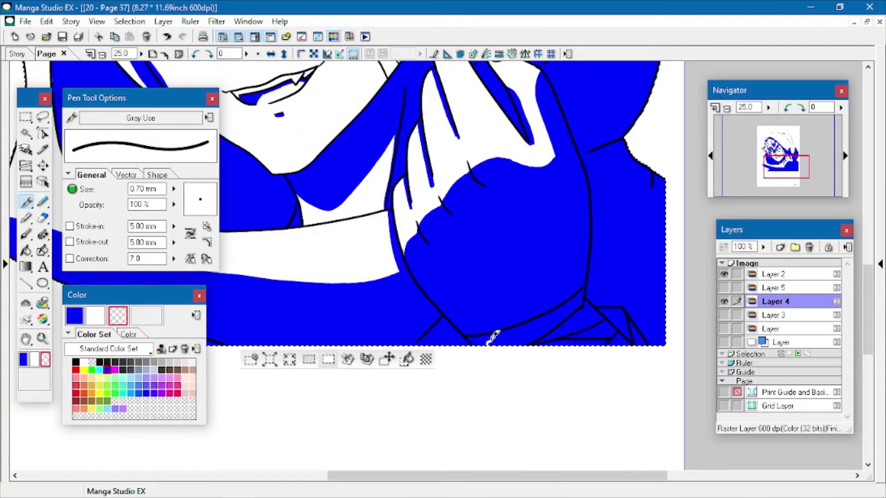
drag(488, 343, 526, 345)
key(g)
click(504, 340)
Outline and clear an oval highlight in the blue on the upper arm, then save the page
key(p)
mouse_move(621, 180)
mouse_down()
mouse_move(639, 245)
mouse_move(616, 183)
mouse_up()
key(g)
click(621, 221)
click(102, 54)
click(27, 339)
drag(309, 156, 368, 322)
click(62, 37)
Outline the shadow along the hood's back fold down to its side shadow and fill it with blue
key(p)
key(c)
drag(428, 118, 472, 140)
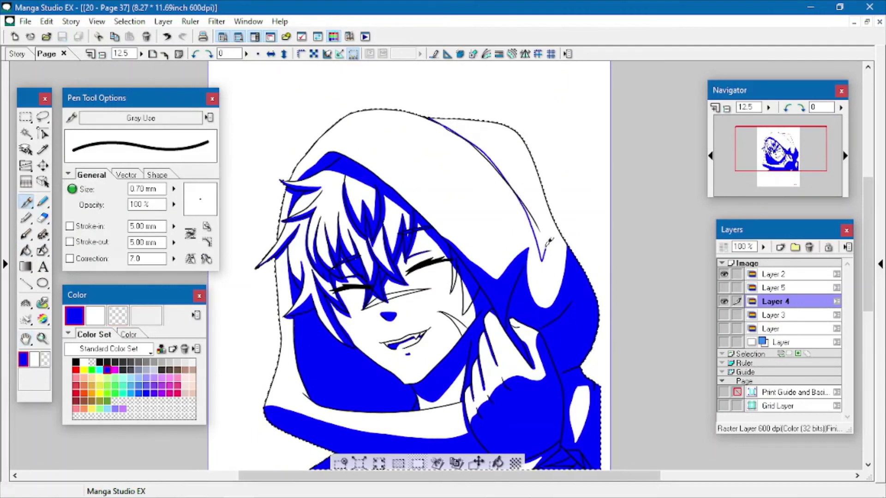
drag(547, 248, 559, 293)
click(26, 250)
click(517, 162)
Touch up the white gaps along the hood's back seam in blue and clear the selection
click(42, 339)
drag(418, 110, 550, 263)
click(26, 202)
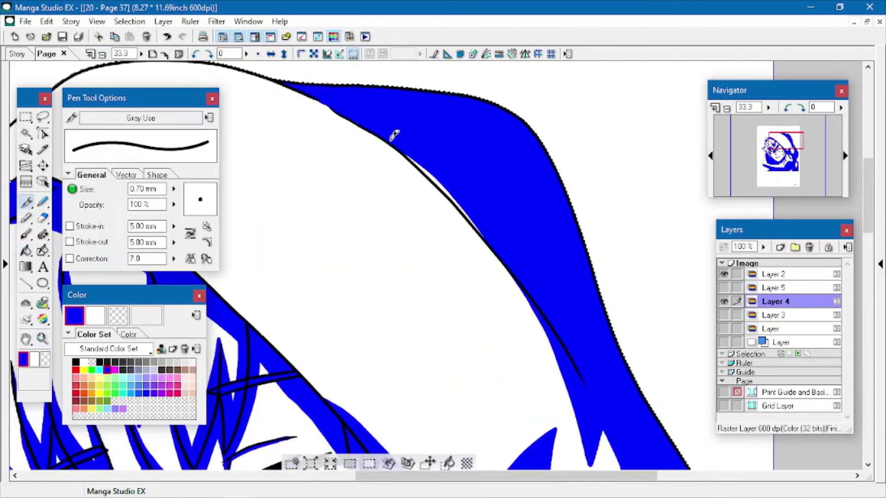
drag(391, 137, 442, 184)
drag(474, 226, 484, 238)
scroll(507, 295, down, 5)
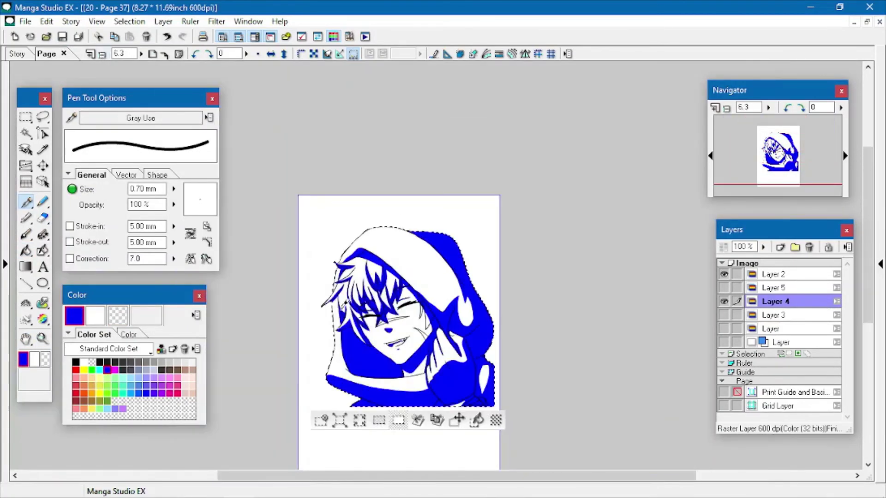
key(ctrl+d)
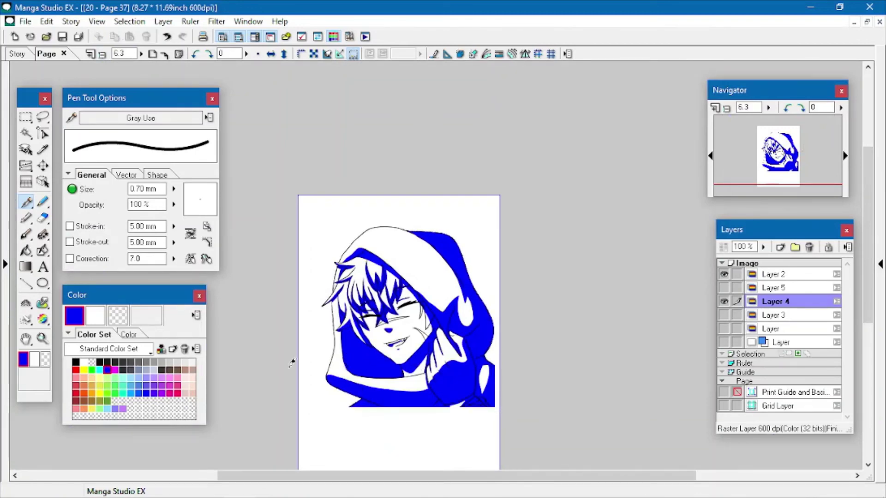
Shade the hair strands beside the cheek with blue and save the page
key(z)
click(406, 326)
click(407, 326)
key(p)
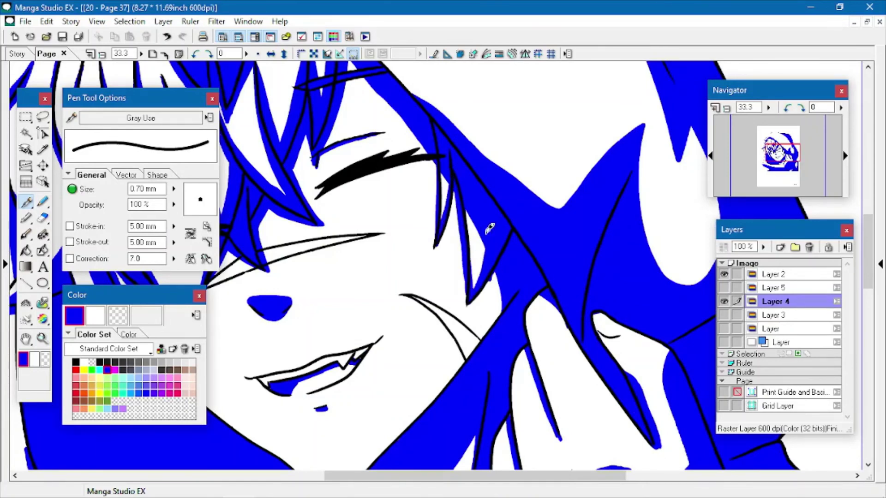
key(g)
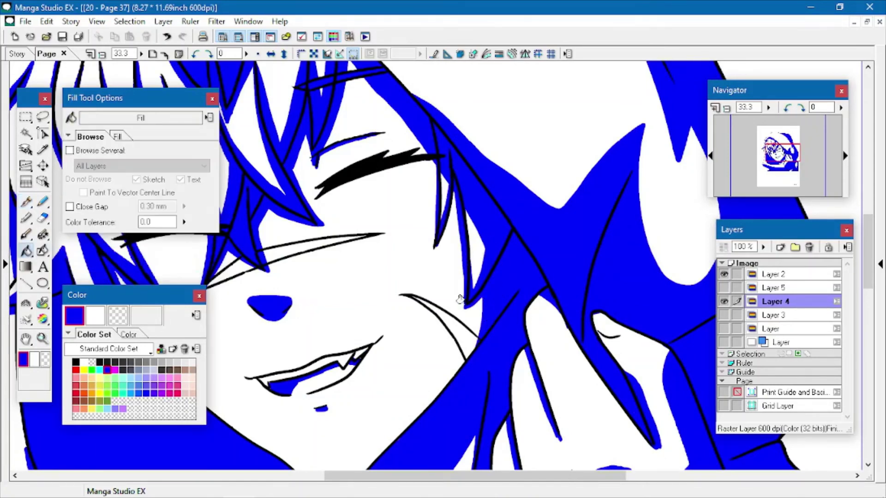
click(103, 54)
click(103, 54)
click(62, 37)
Show the flat colours on Layer 3 and make it the active layer
click(26, 338)
drag(396, 304, 407, 264)
click(724, 315)
click(775, 315)
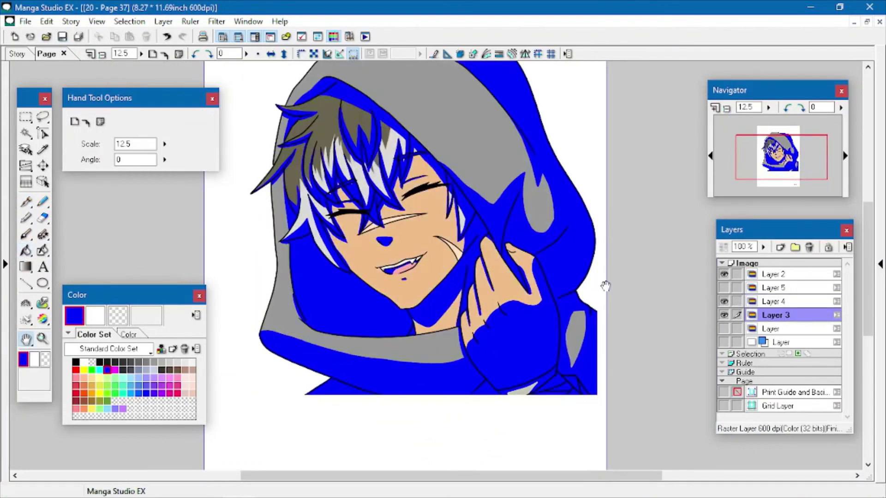
Select all the blue shadow areas on Layer 4 by colour range
click(43, 117)
click(774, 302)
right_click(506, 273)
click(568, 392)
key(Return)
Fill the selected shadows with dark navy, clear the selection, and reduce Layer 4's opacity to 39 %
click(129, 335)
click(149, 362)
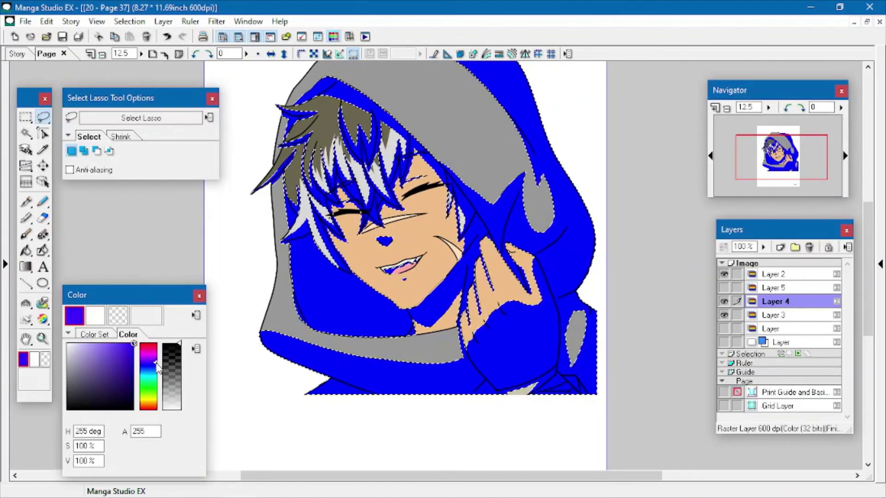
click(129, 401)
click(153, 365)
drag(867, 273, 867, 275)
click(474, 398)
key(ctrl+d)
click(763, 247)
drag(770, 249, 771, 277)
Show Layer 5 and make it active, hide the flat colours on Layer 3, and save the page
click(773, 288)
click(724, 288)
click(25, 251)
click(118, 316)
click(724, 315)
click(61, 37)
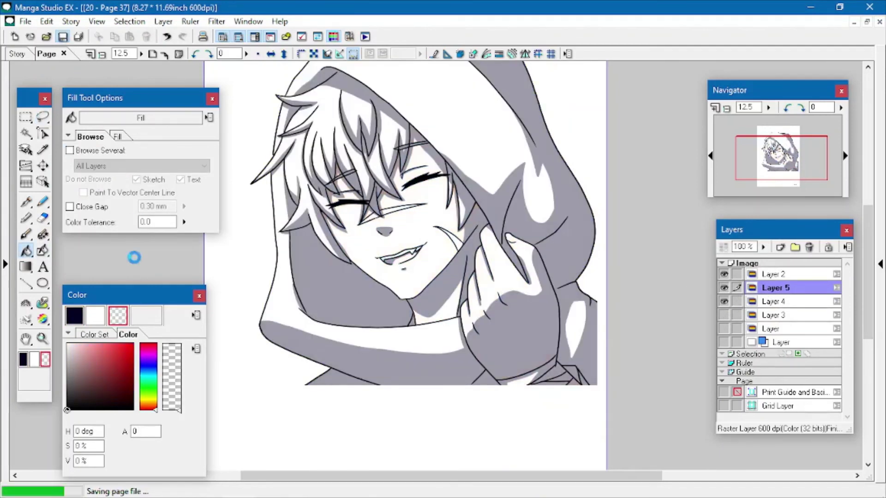
Outline a thin highlight streak in blue on the fringe strand at the side of the forehead with the Pen tool
click(74, 316)
click(94, 335)
click(108, 369)
click(42, 338)
click(402, 219)
click(392, 222)
click(370, 223)
click(26, 202)
drag(348, 202, 362, 289)
drag(348, 201, 360, 269)
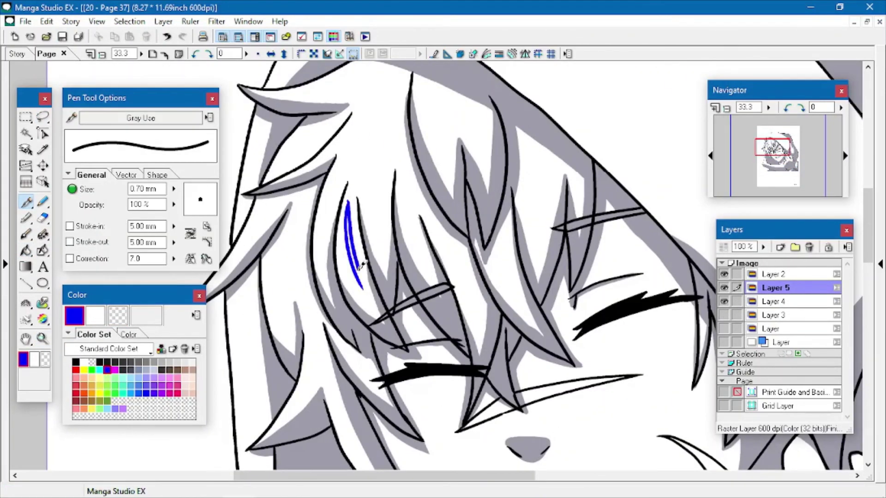
Draw solid blue highlight streaks on the crown strand and the two central fringe strands
drag(435, 229, 476, 334)
key(c)
key(c)
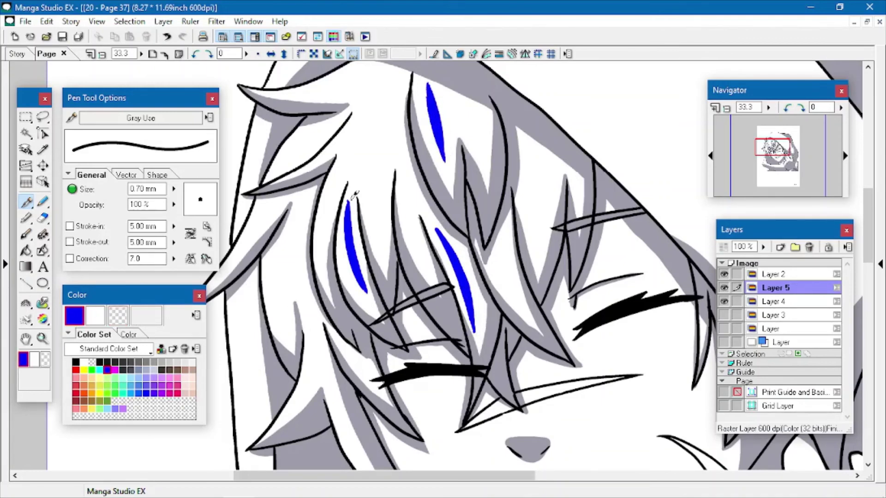
key(c)
key(c)
drag(499, 252, 514, 295)
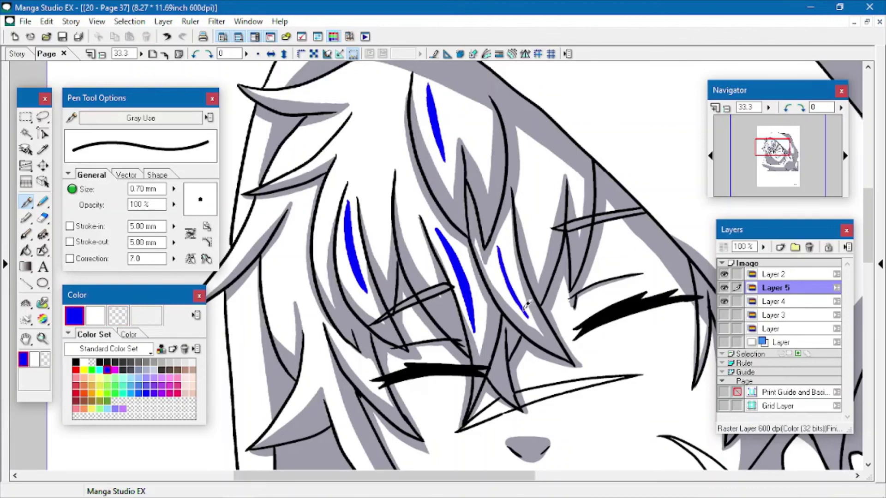
key(ctrl+z)
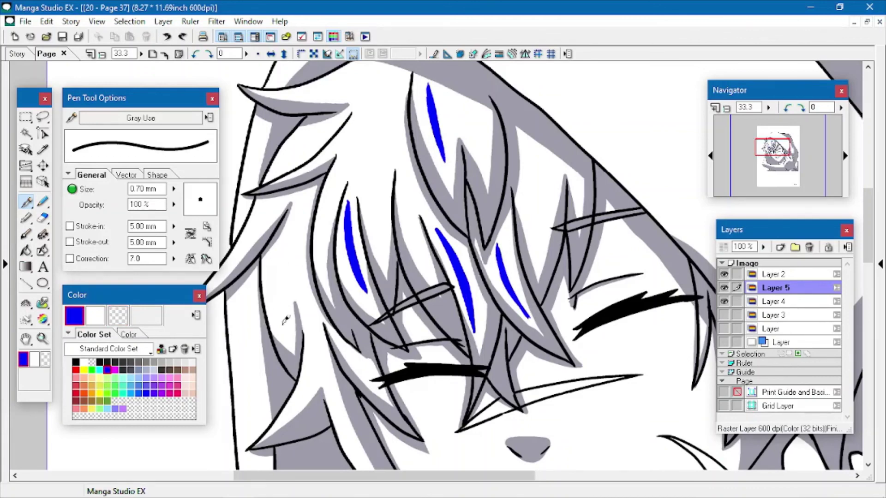
Outline a forked highlight on the outer hair lock, fill it with blue, and show the flat colours on Layer 3
mouse_move(282, 328)
mouse_down()
mouse_move(292, 212)
mouse_move(308, 323)
mouse_up()
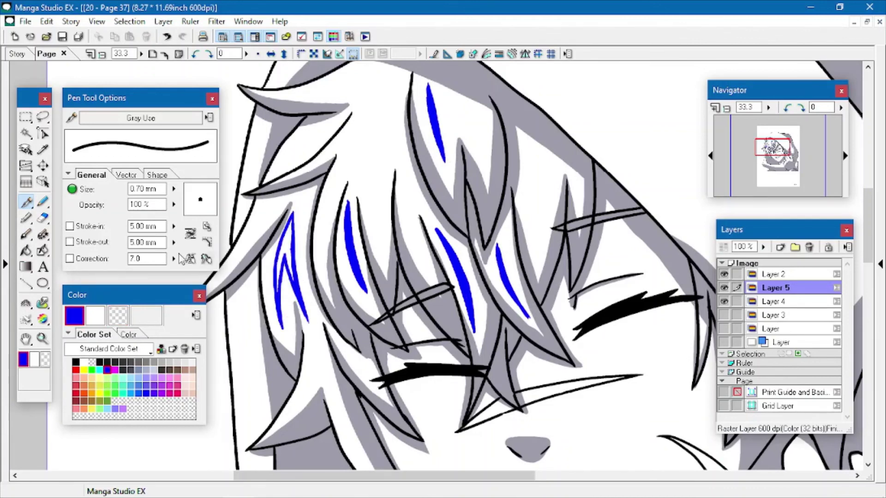
key(g)
key(h)
drag(240, 266, 272, 237)
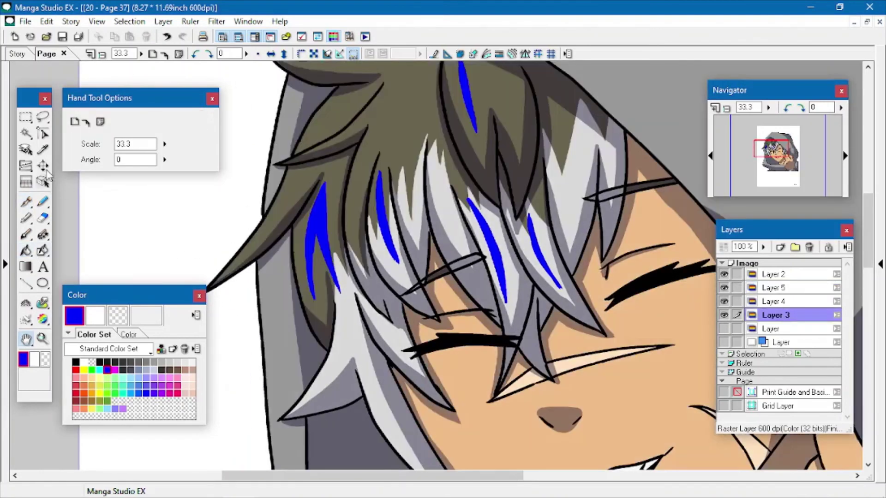
Sample the olive hair colour and lighten it to H 47, S 17 %, V 72 % for filling on Layer 5
click(43, 150)
click(500, 98)
click(128, 334)
click(78, 362)
click(26, 251)
click(772, 287)
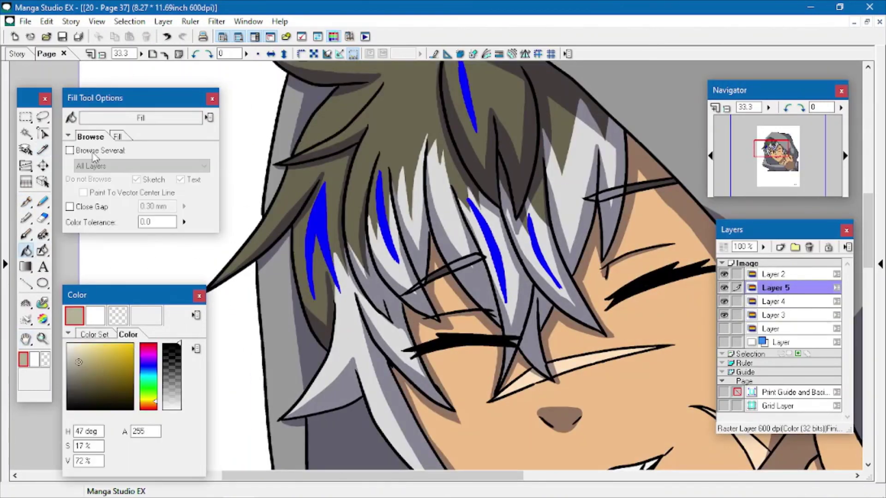
Select the olive part of the hair from the flat colours on Layer 3
click(26, 133)
click(773, 315)
click(510, 111)
click(772, 301)
click(25, 251)
click(315, 224)
key(ctrl+z)
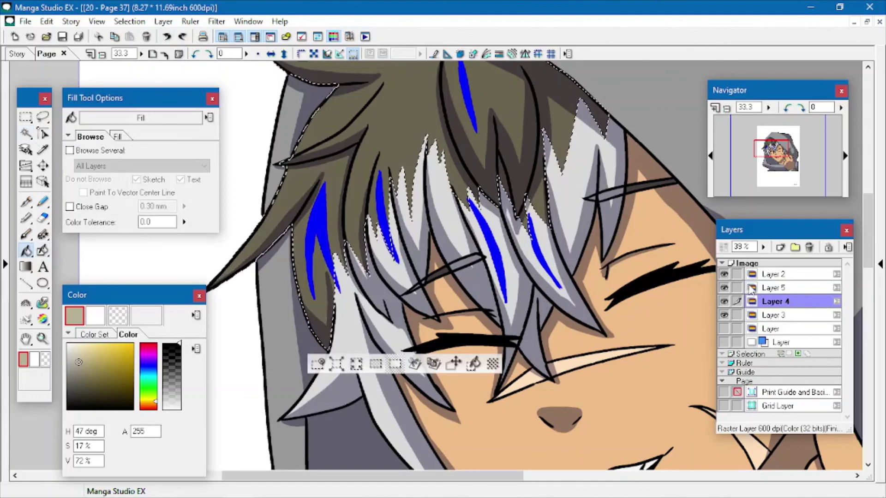
Fill the blue highlights inside the olive hair selection on Layer 5 with light beige and clear the selection
click(752, 289)
click(317, 221)
click(381, 198)
click(466, 99)
click(461, 192)
key(ctrl+z)
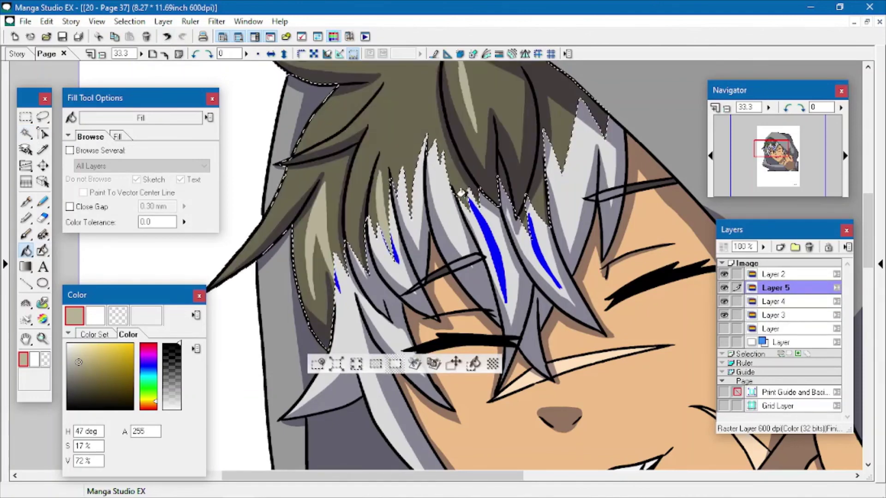
key(ctrl+d)
Fill the remaining blue highlights on the white fringe strands with near-white, undoing any stray fill
click(94, 334)
click(193, 362)
click(413, 235)
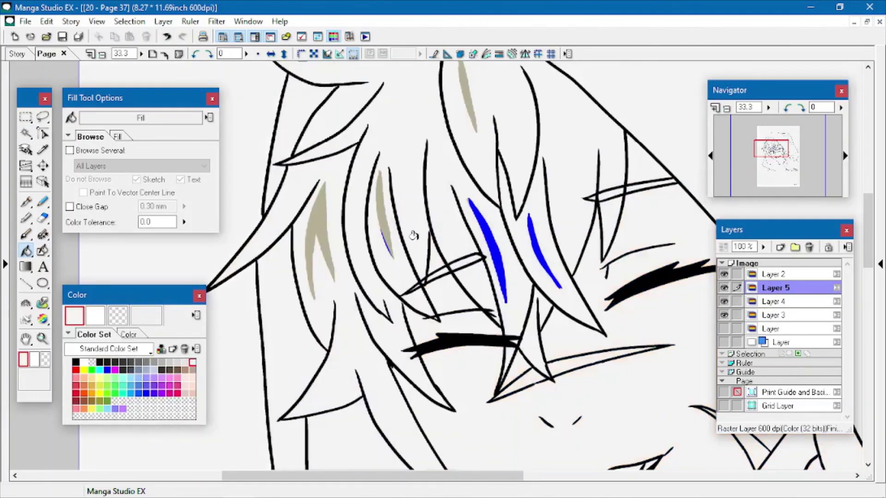
click(167, 37)
click(492, 245)
click(531, 235)
click(42, 117)
right_click(148, 222)
click(217, 250)
click(394, 237)
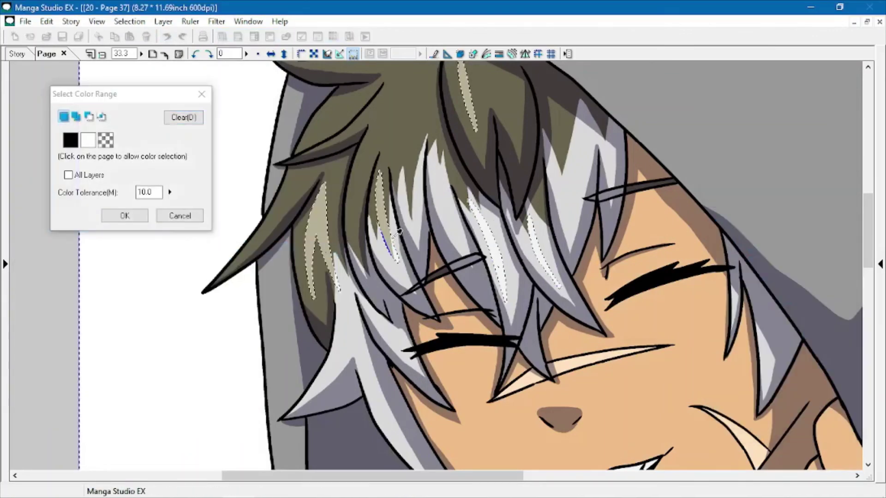
click(180, 220)
Remove the leftover blue sliver beside the fringe highlight by filling Layer 5's empty area with blue and clearing it to transparent
click(107, 370)
click(26, 251)
click(263, 258)
click(118, 316)
click(262, 259)
click(103, 55)
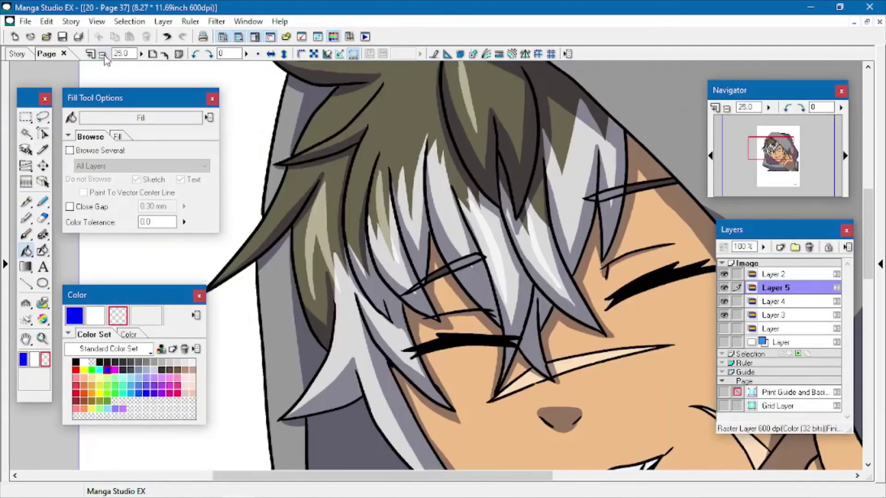
click(103, 54)
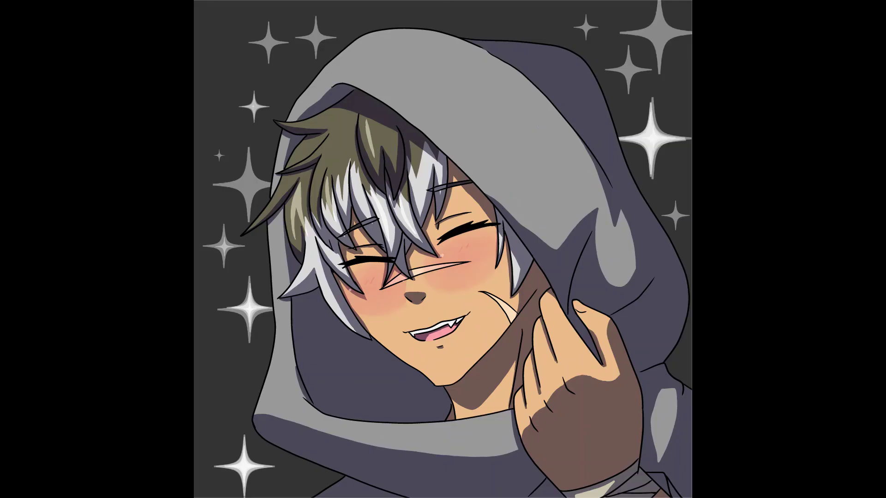